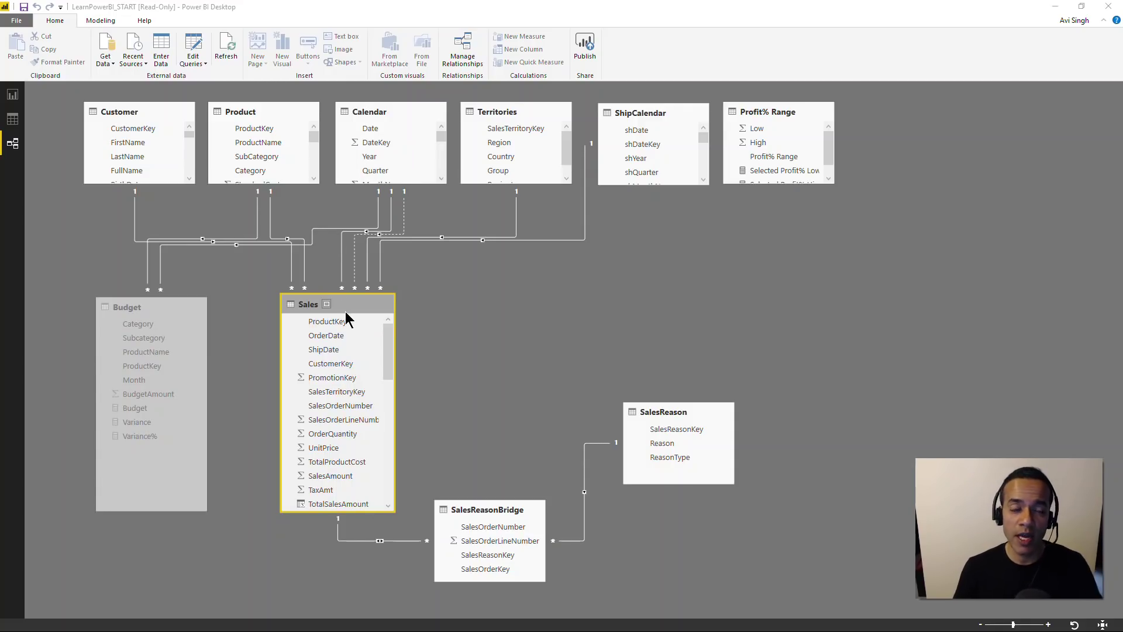
- Select the Product and Calendar tables in the model diagram, then switch to the Chrome course page
left_click(292, 108)
left_click(414, 113)
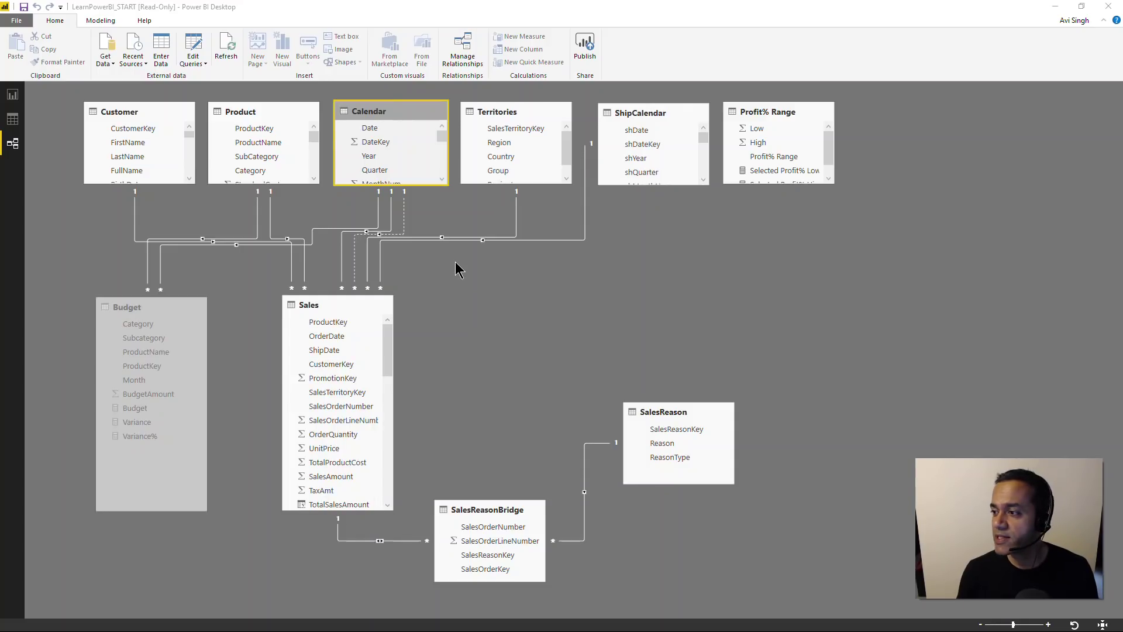
key("alt+Tab")
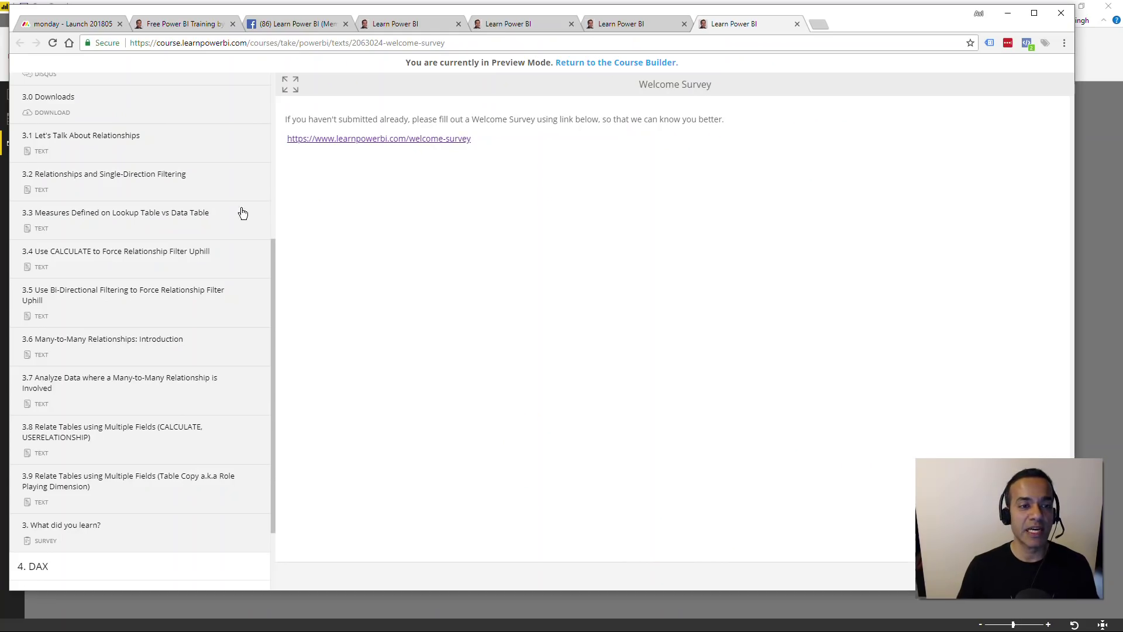
- Collapse and re-expand the '3. Relationships' chapter, scrolling down to lessons 3.5–3.9
scroll(191, 233, "up", 5)
left_click(63, 326)
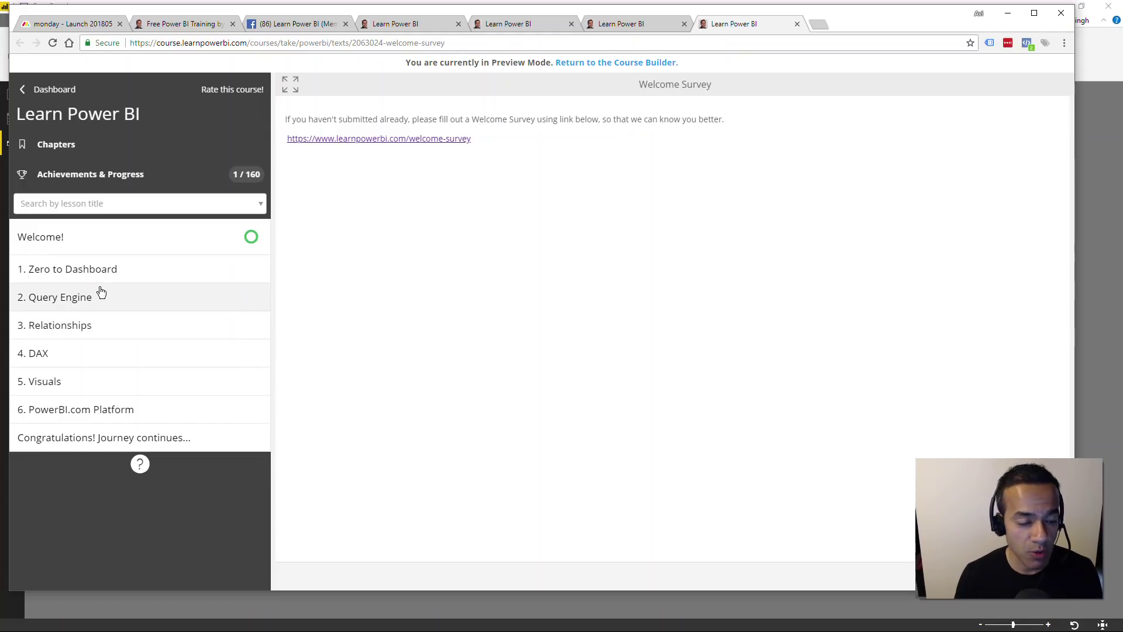
left_click(96, 326)
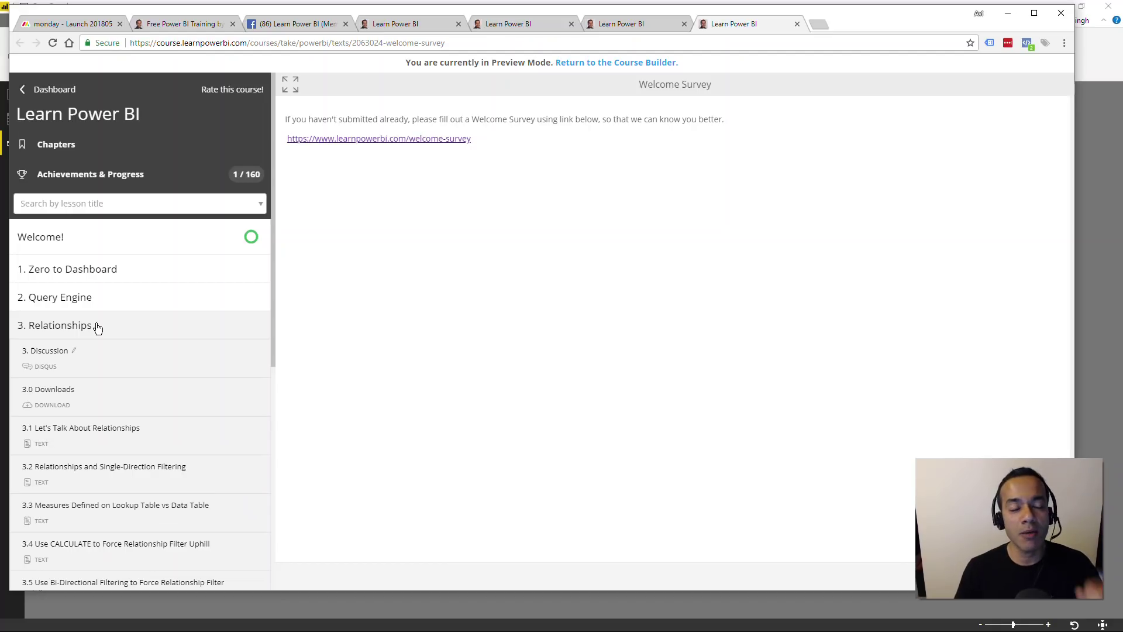
left_click(100, 326)
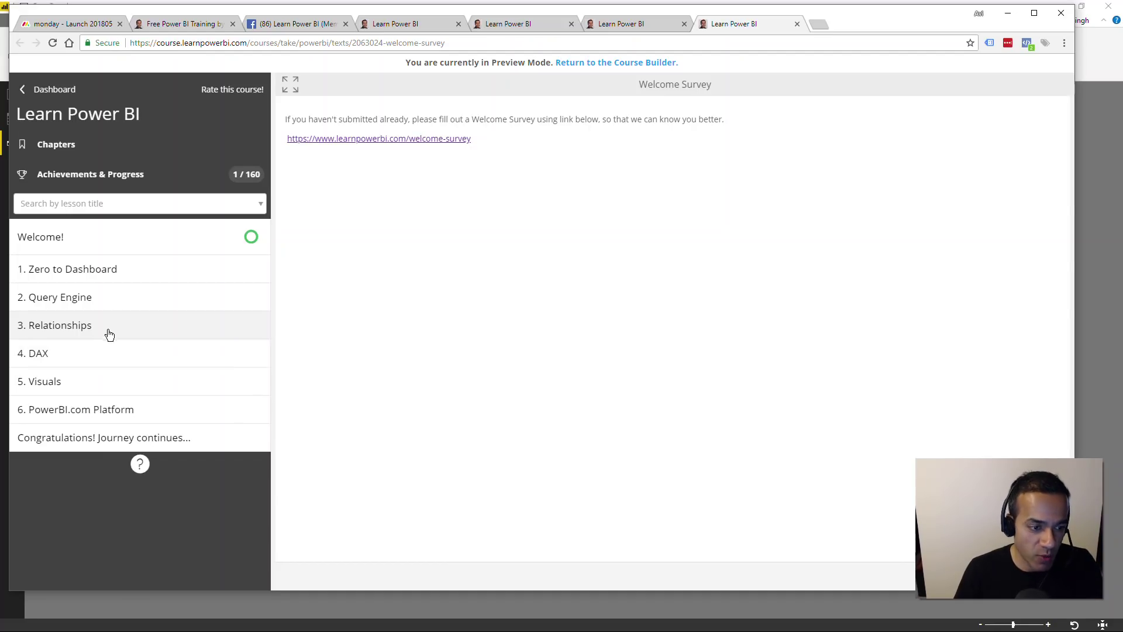
left_click(107, 331)
scroll(123, 389, "down", 4)
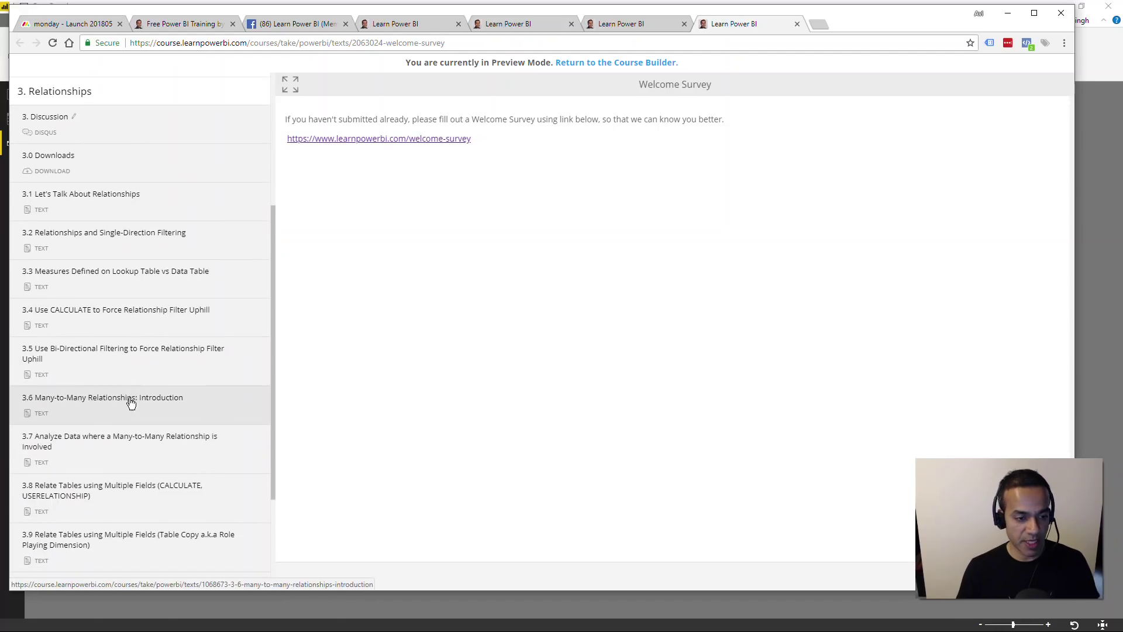
key("alt+Tab")
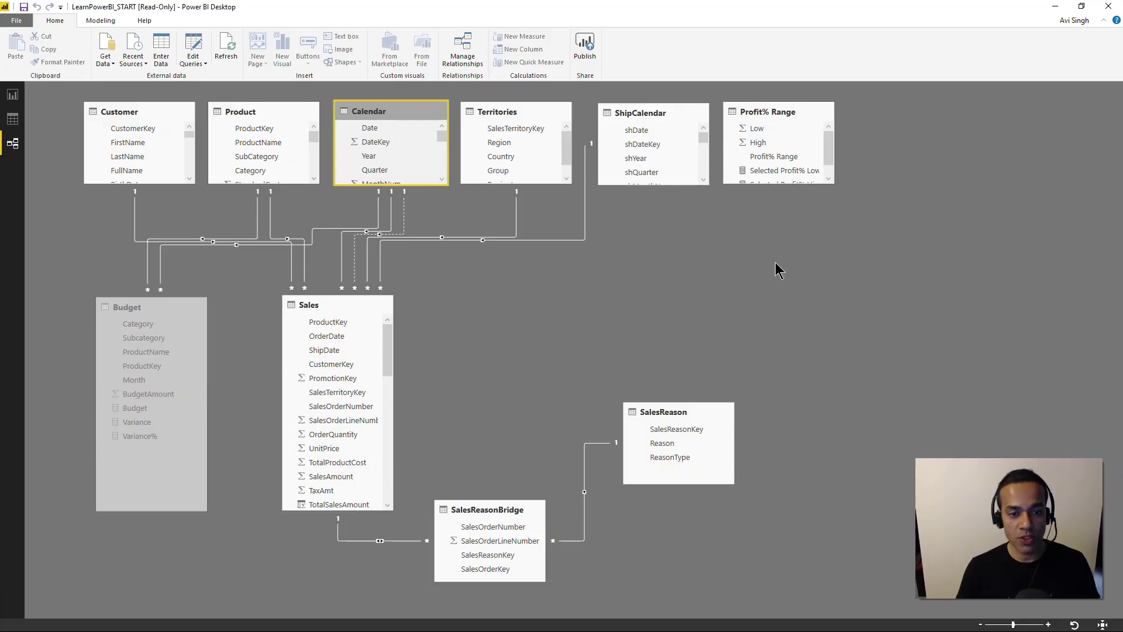
left_click(296, 112)
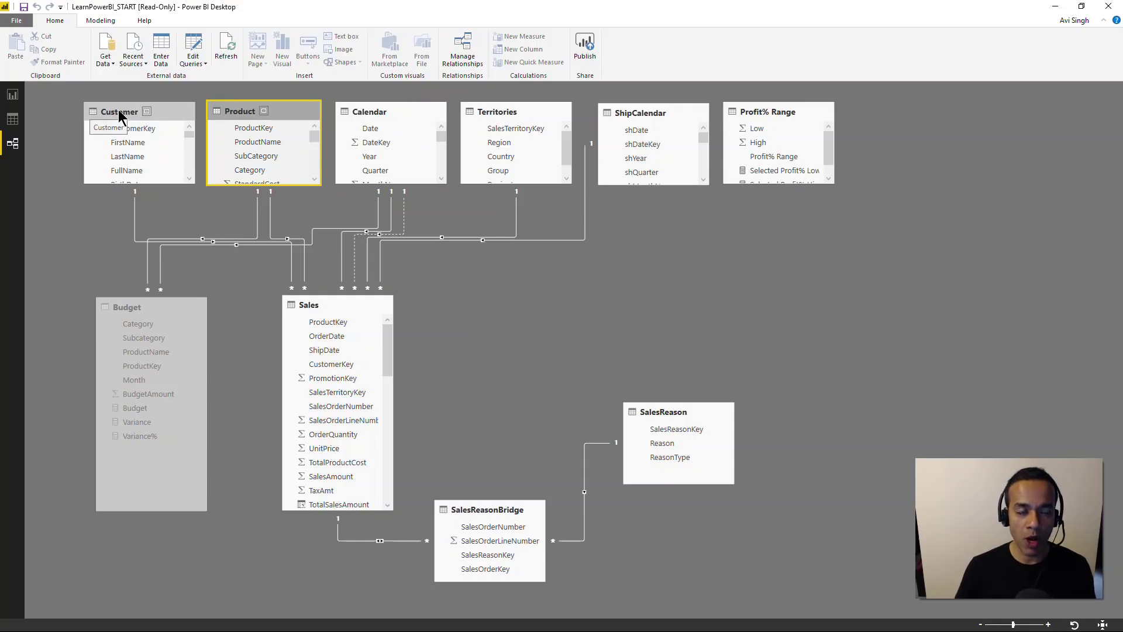
left_click(416, 113)
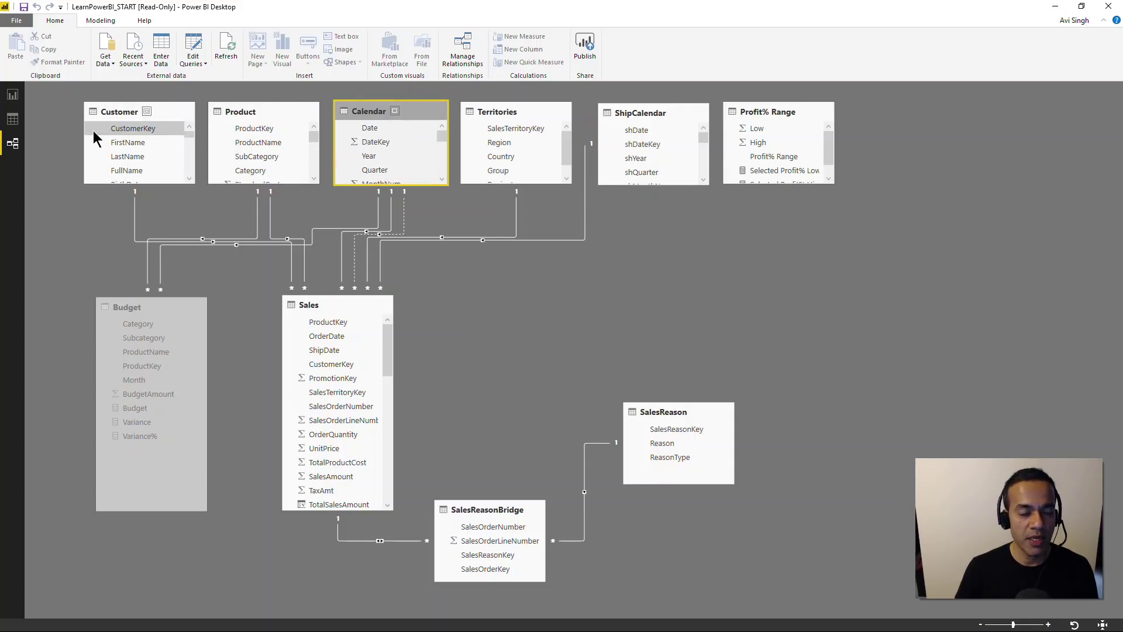
left_click(13, 97)
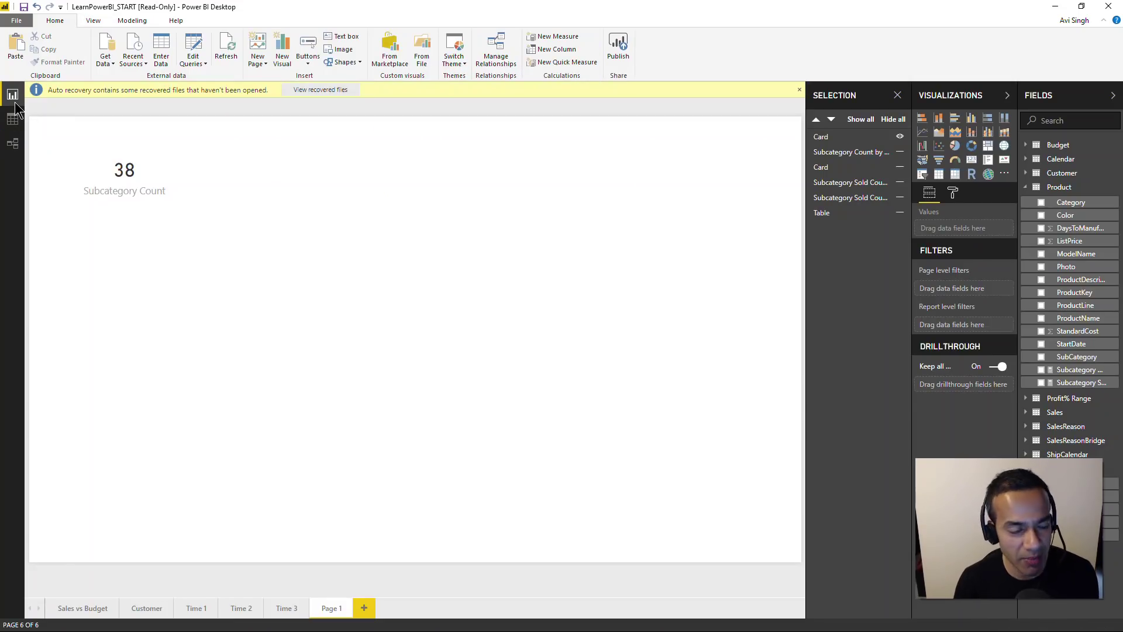
left_click(13, 143)
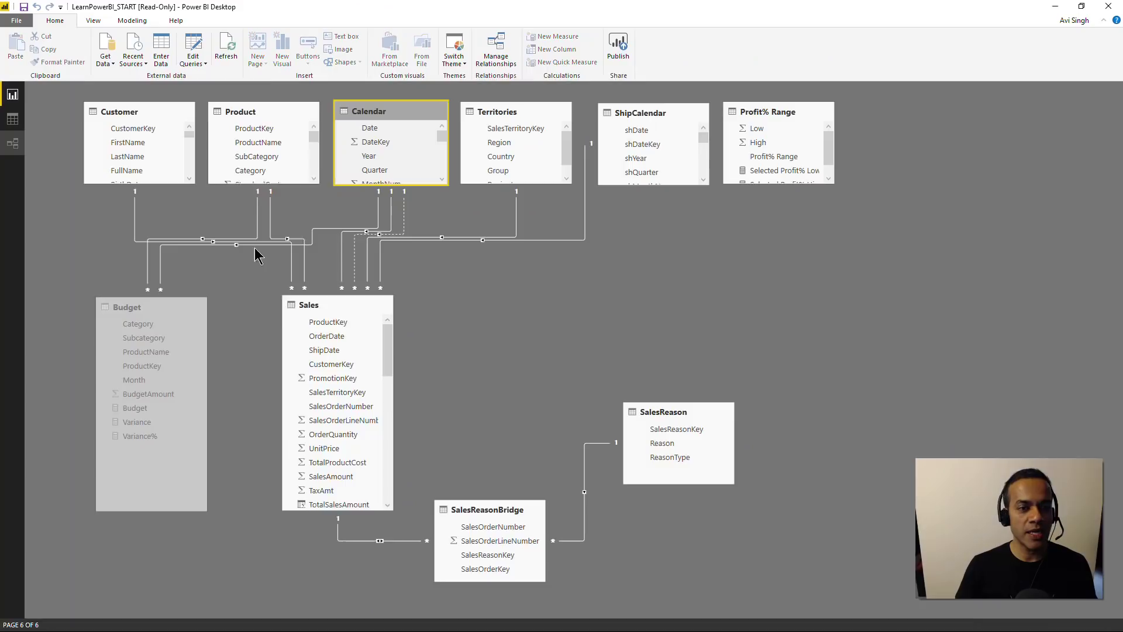
left_click(296, 112)
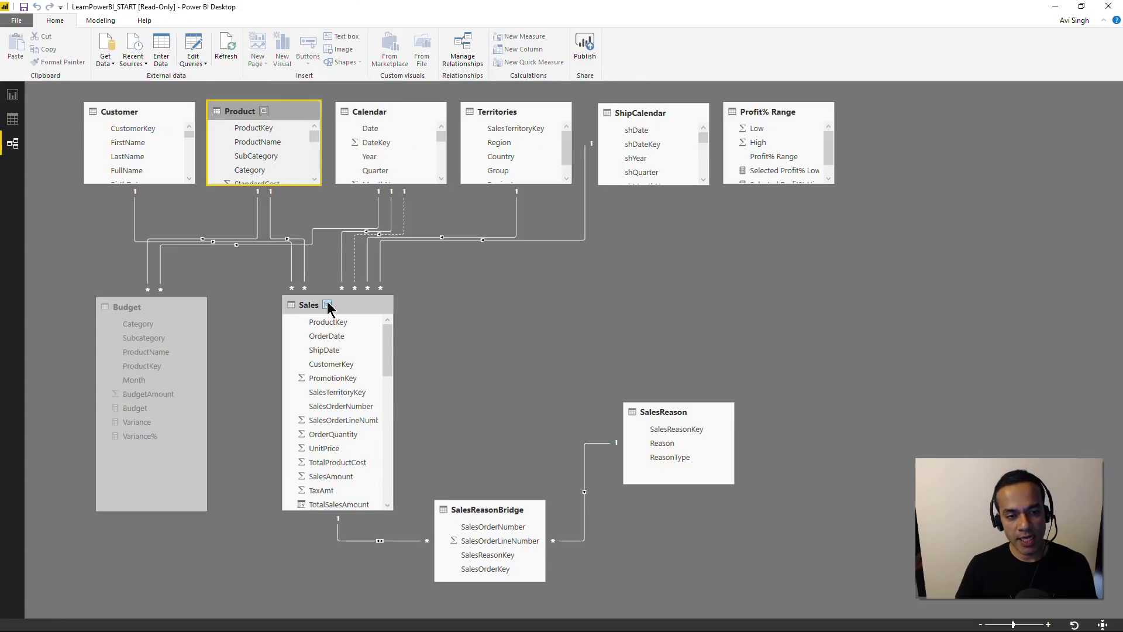
left_click(425, 113)
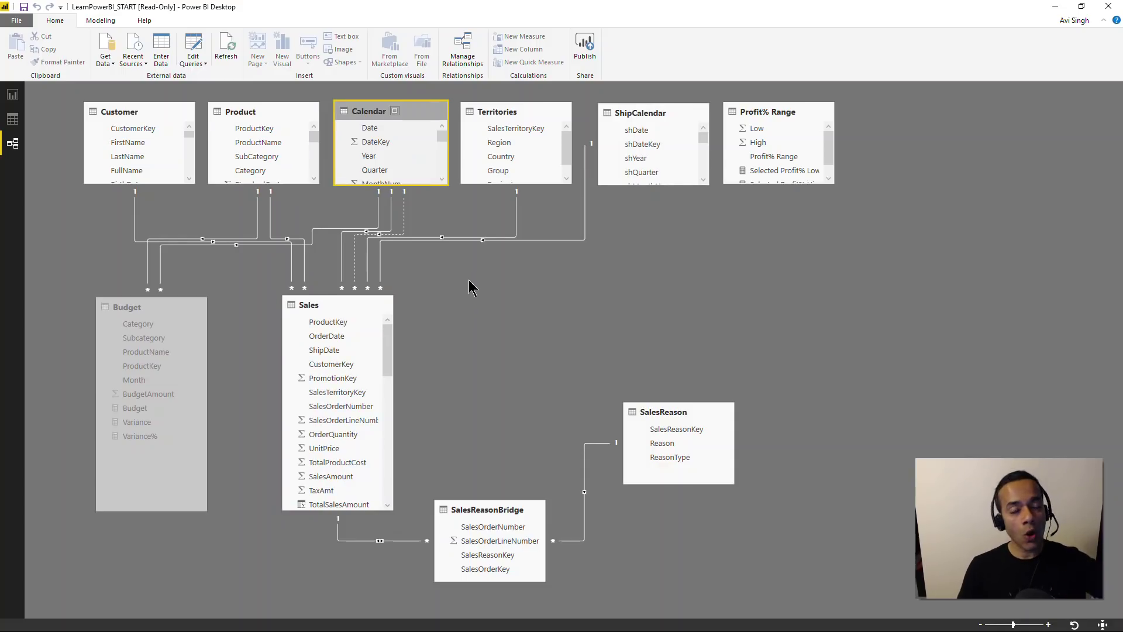
double_click(295, 240)
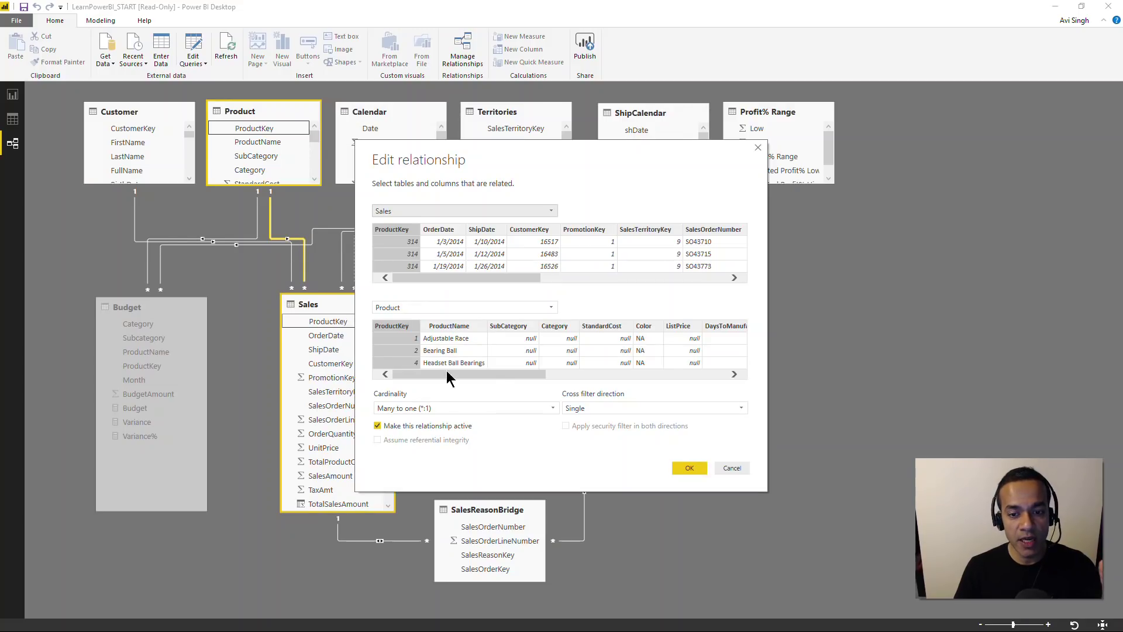
left_click(593, 407)
left_click(593, 408)
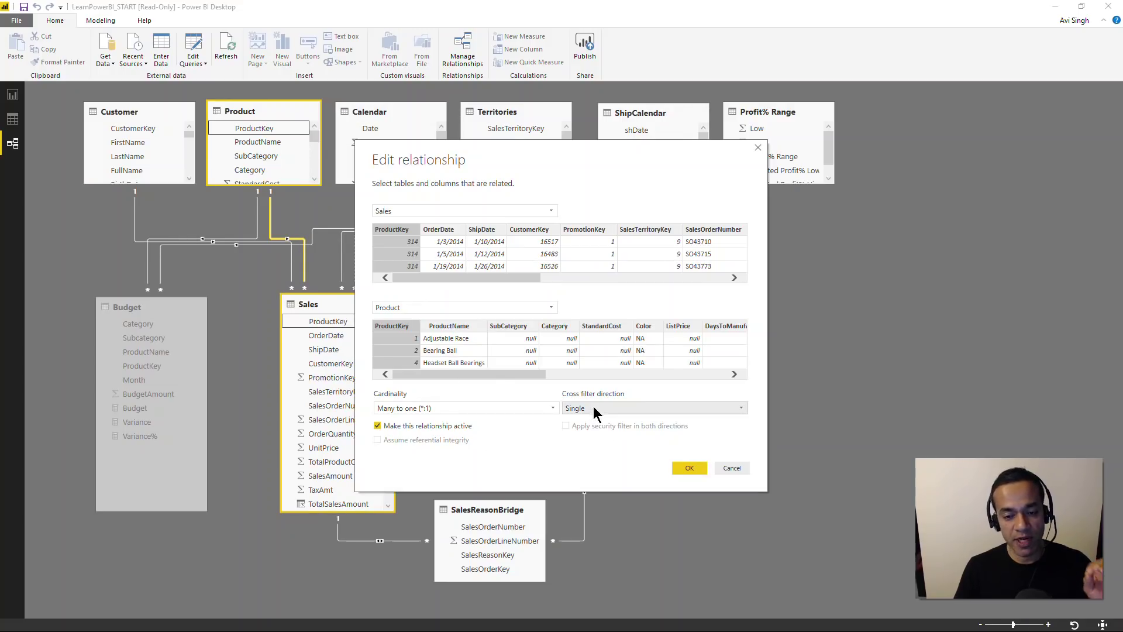
left_click(731, 468)
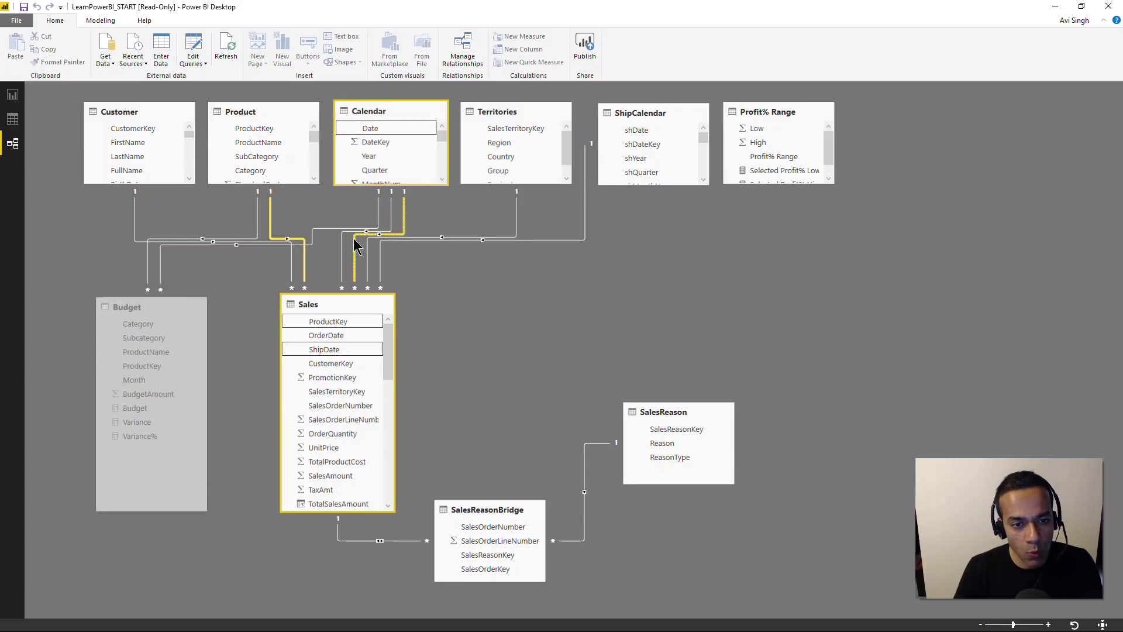
- Switch to Report view and browse the Sales vs Budget, Time 1 and Time 2 pages, ending on Page 1
left_click(341, 246)
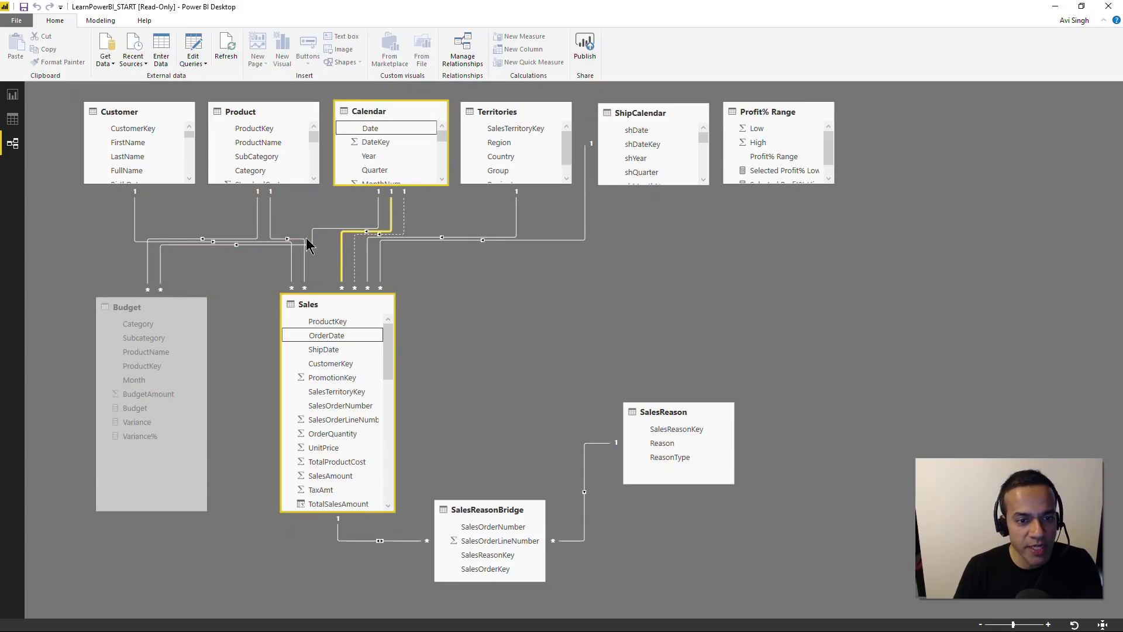
left_click(20, 99)
left_click(88, 607)
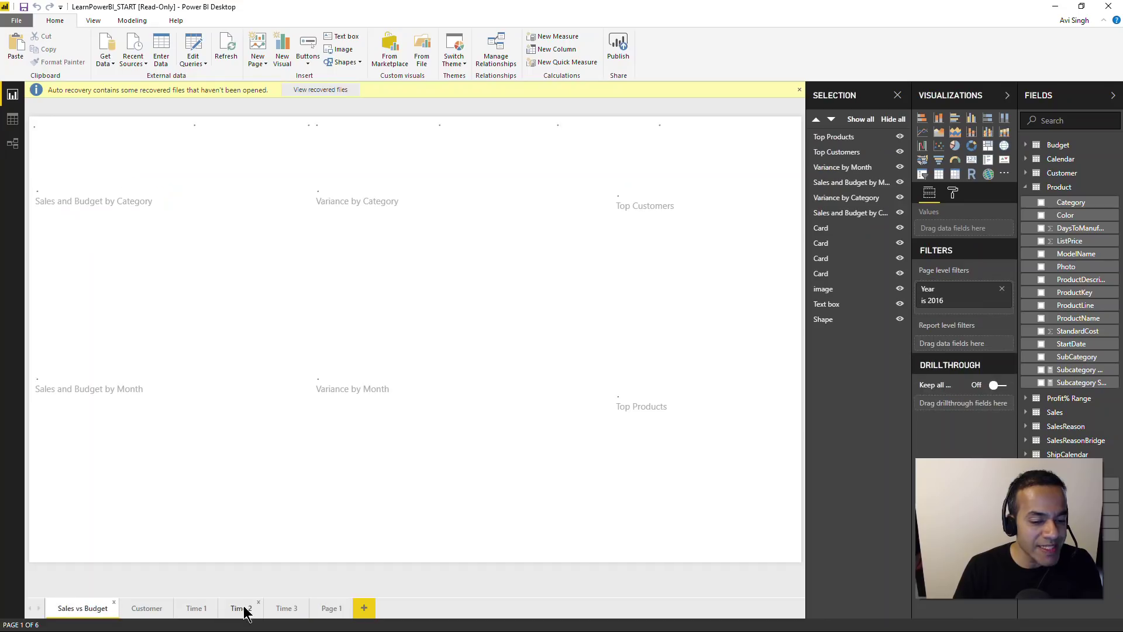
left_click(196, 608)
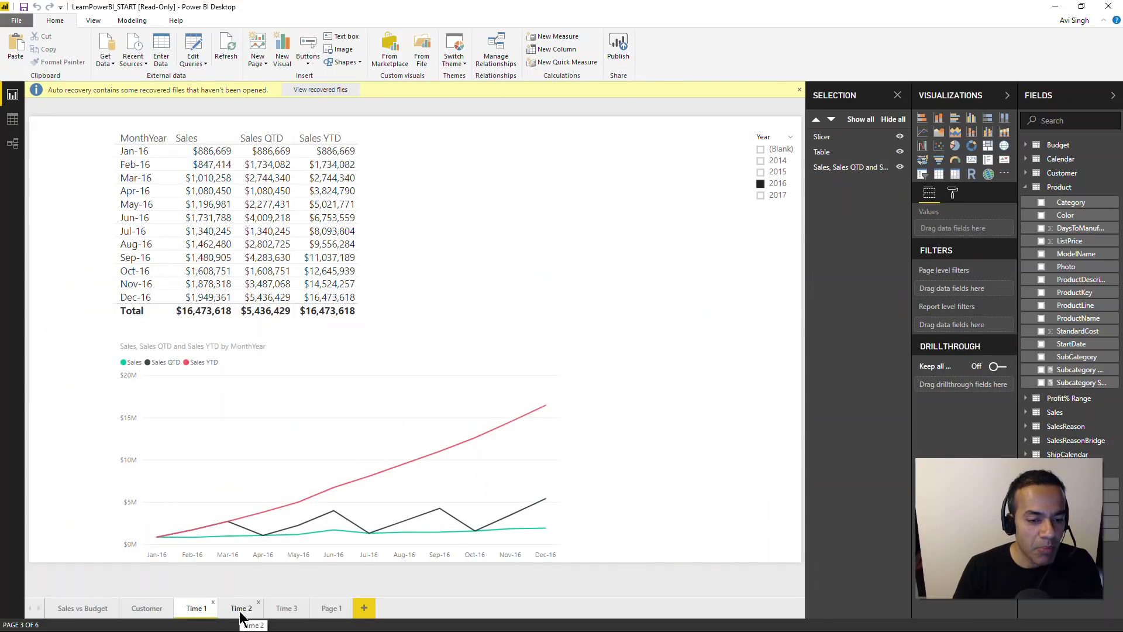
left_click(240, 608)
left_click(330, 608)
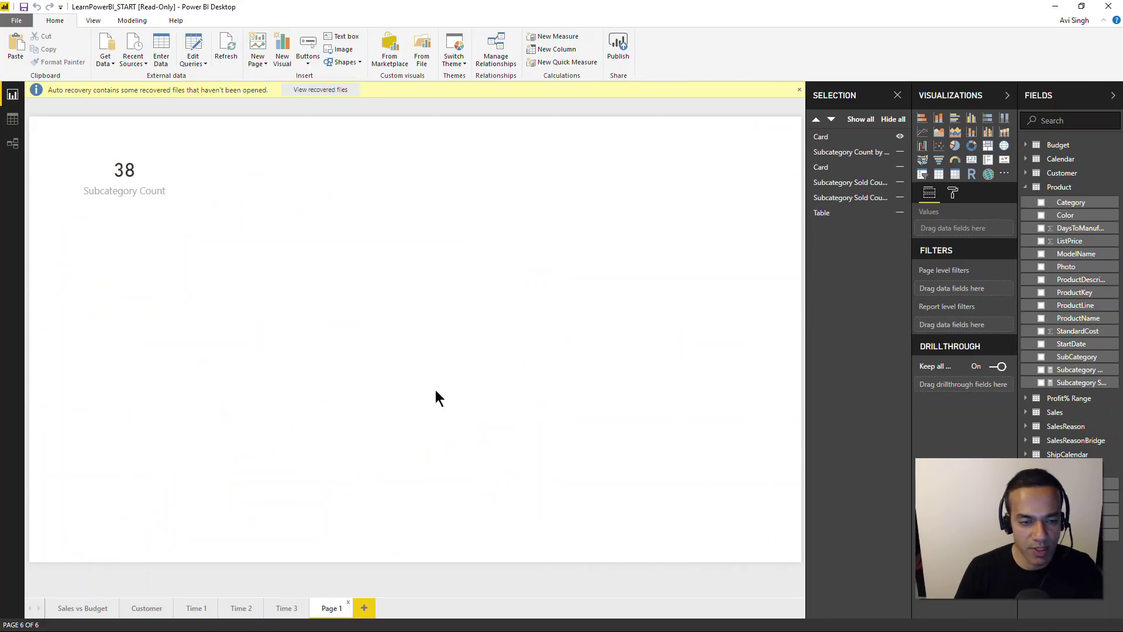
left_click(81, 609)
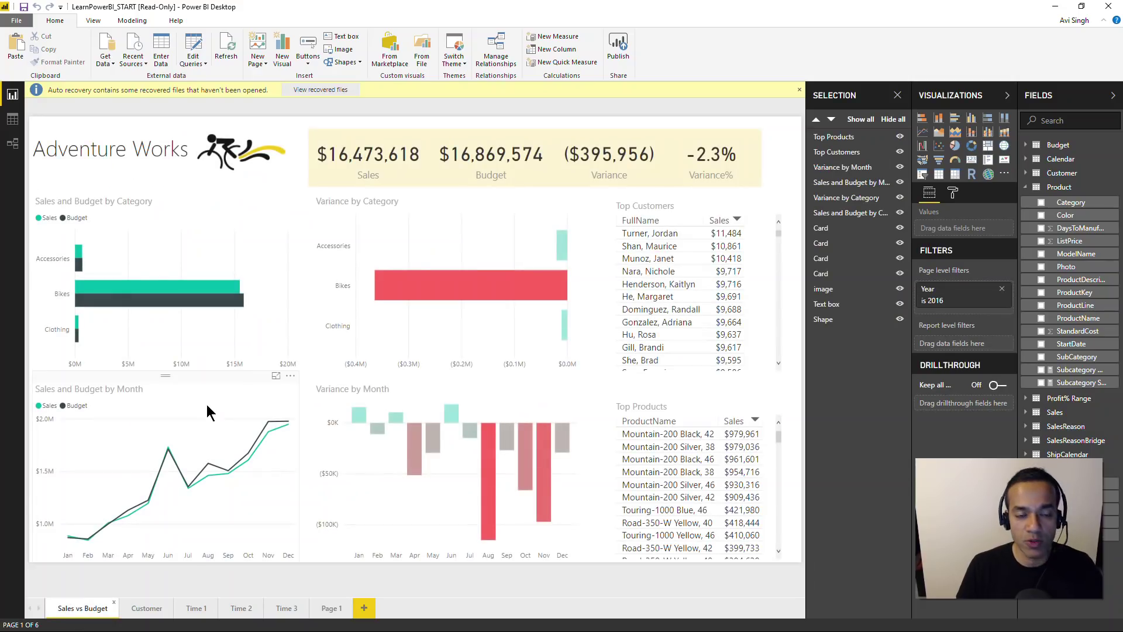
left_click(328, 607)
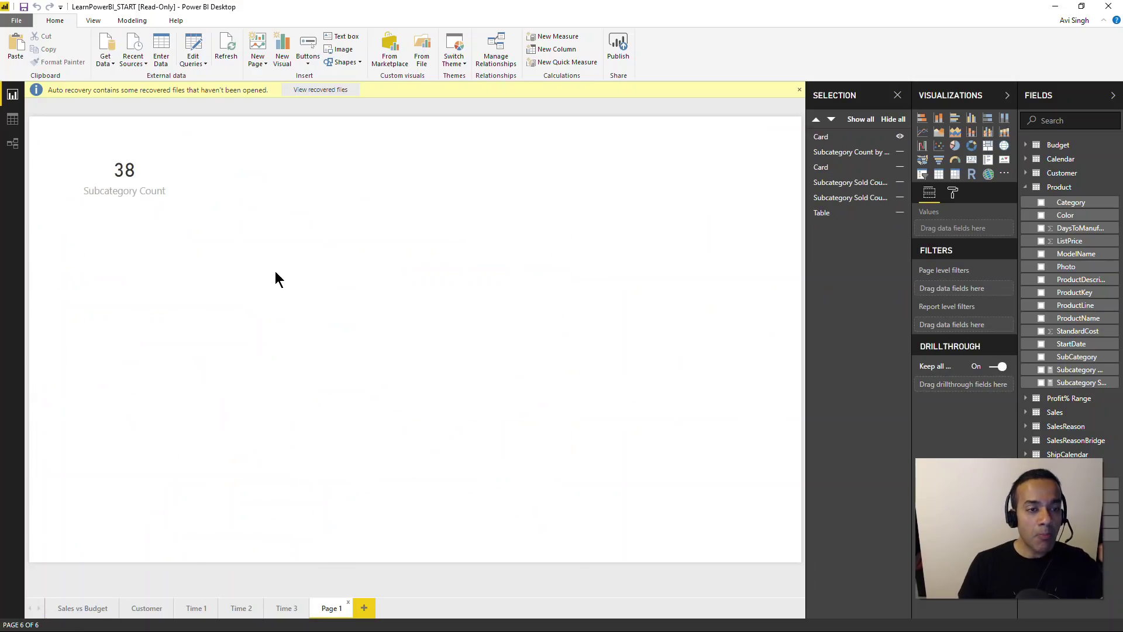
- Check the Subcategory Count card's DISTINCTCOUNT('Product'[SubCategory]) measure and dismiss the auto-recovery notice
left_click(155, 166)
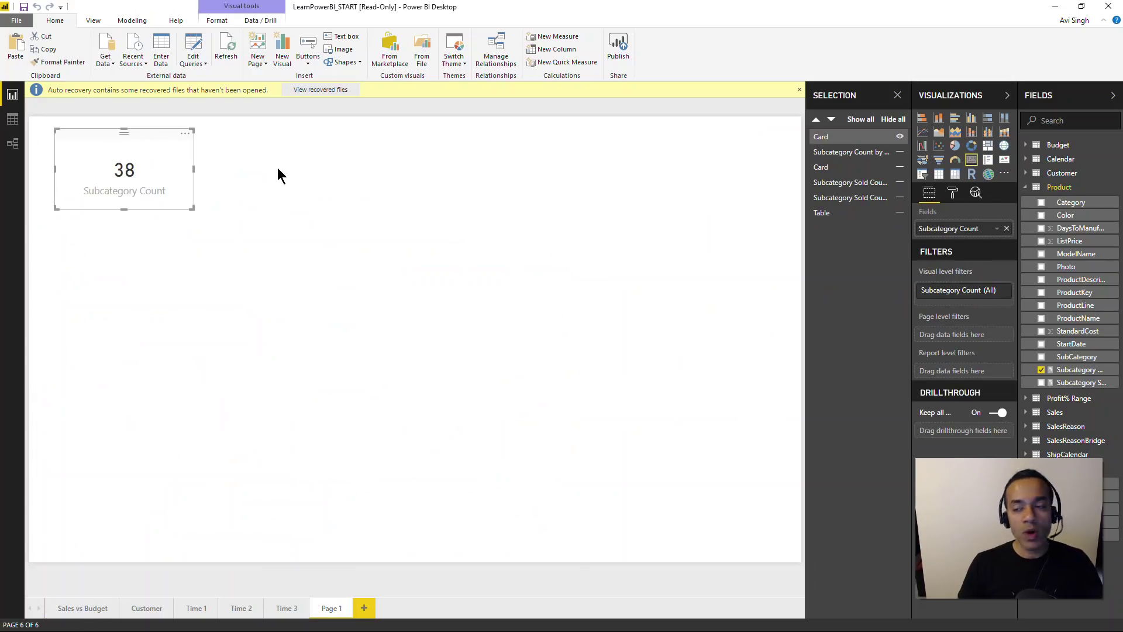
left_click(1082, 372)
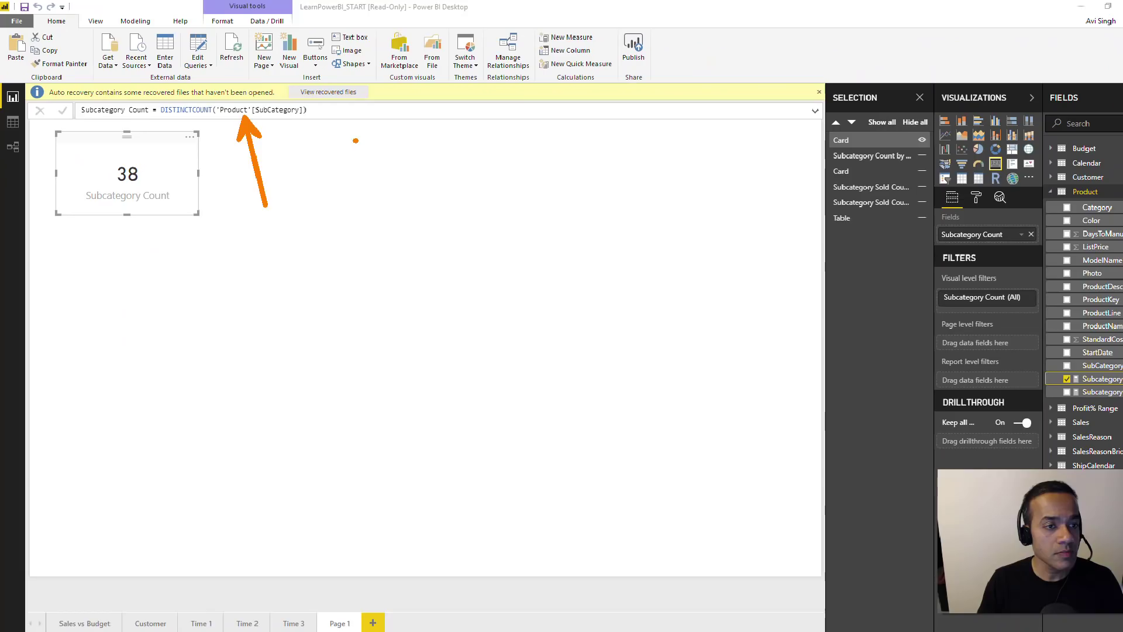
left_click(818, 92)
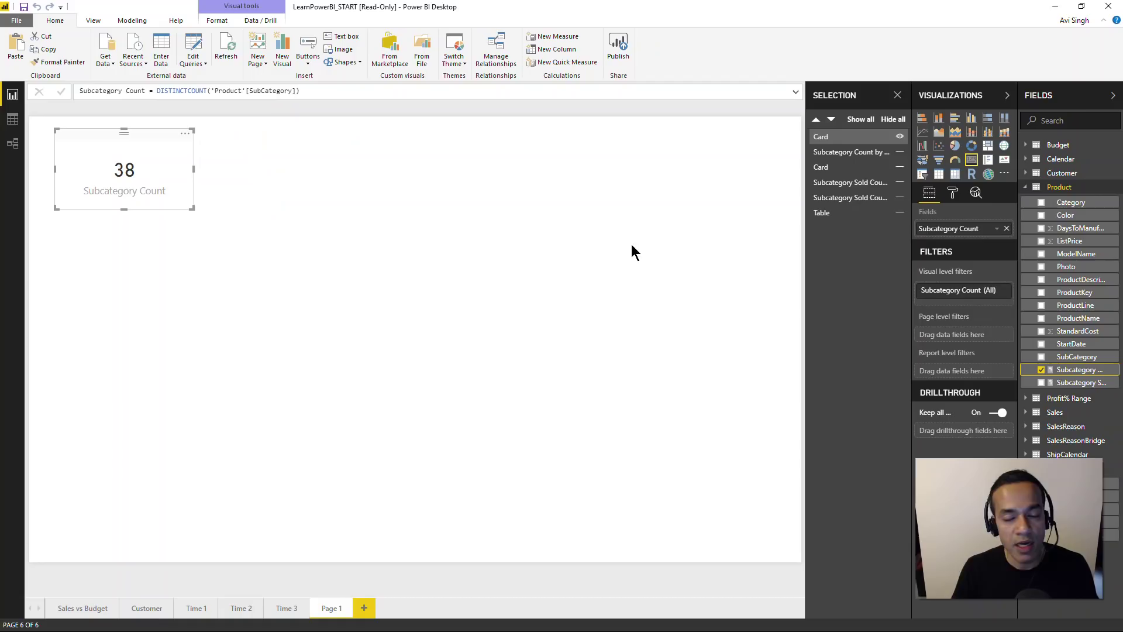
left_click(13, 143)
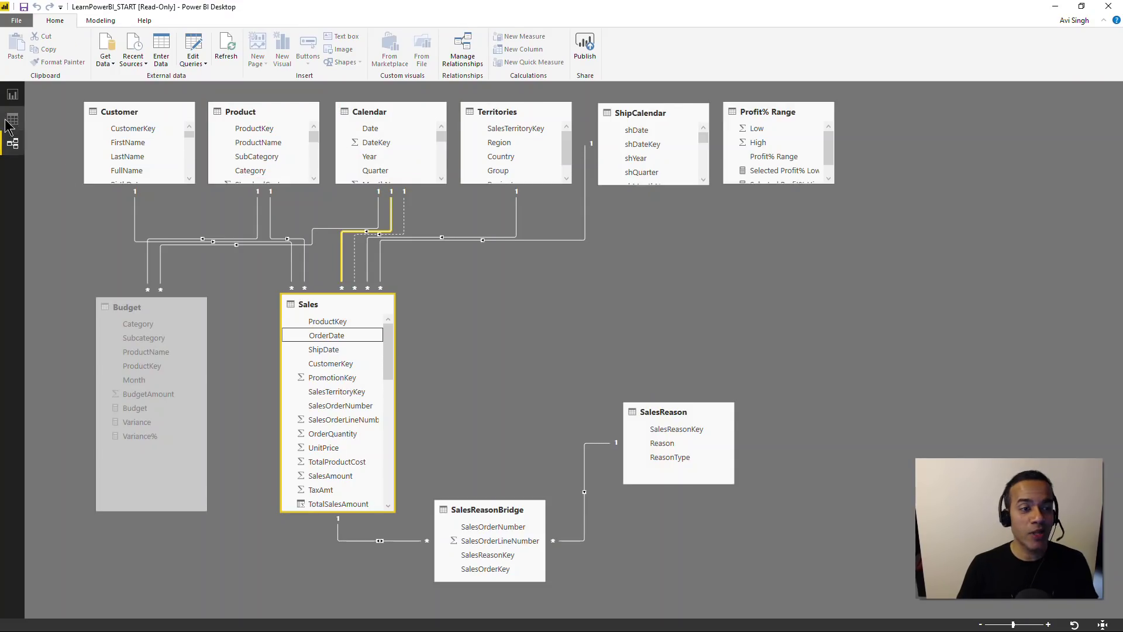
left_click(12, 94)
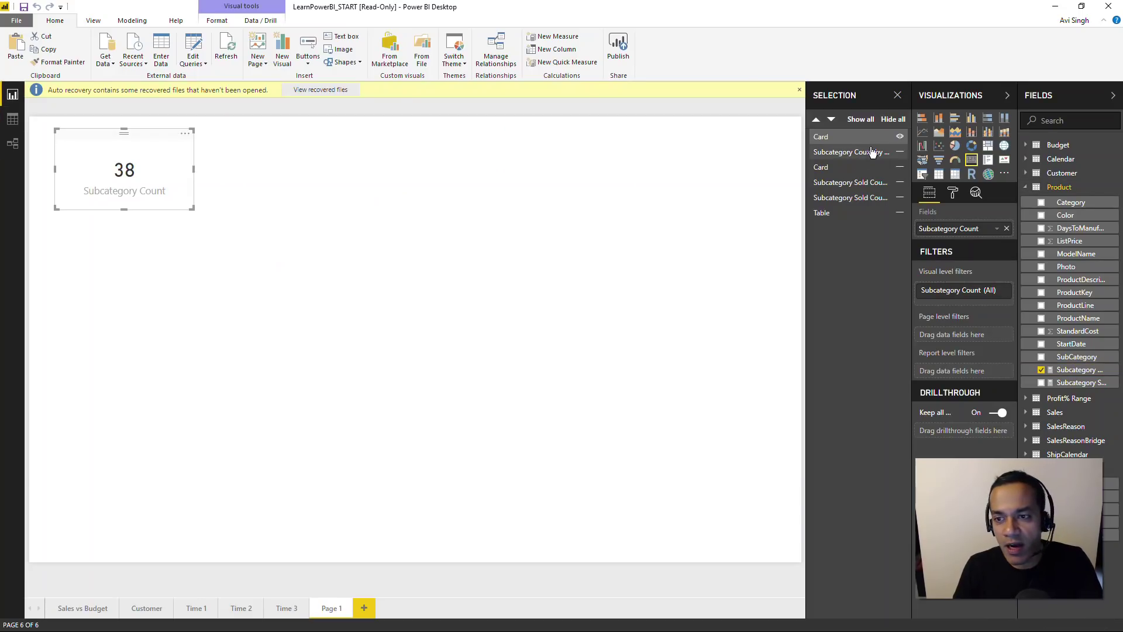
- Unhide and select the Subcategory Count by MonthYear chart
left_click(899, 151)
left_click(579, 143)
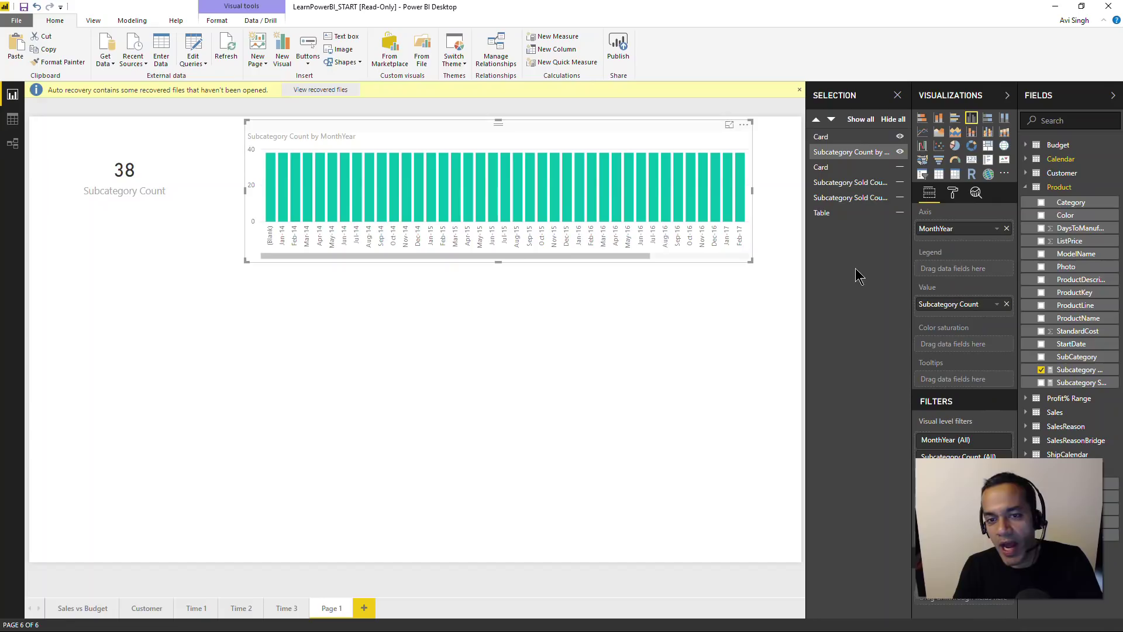
mouse_move(348, 258)
left_mouse_down()
mouse_move(537, 271)
mouse_move(329, 269)
left_mouse_up()
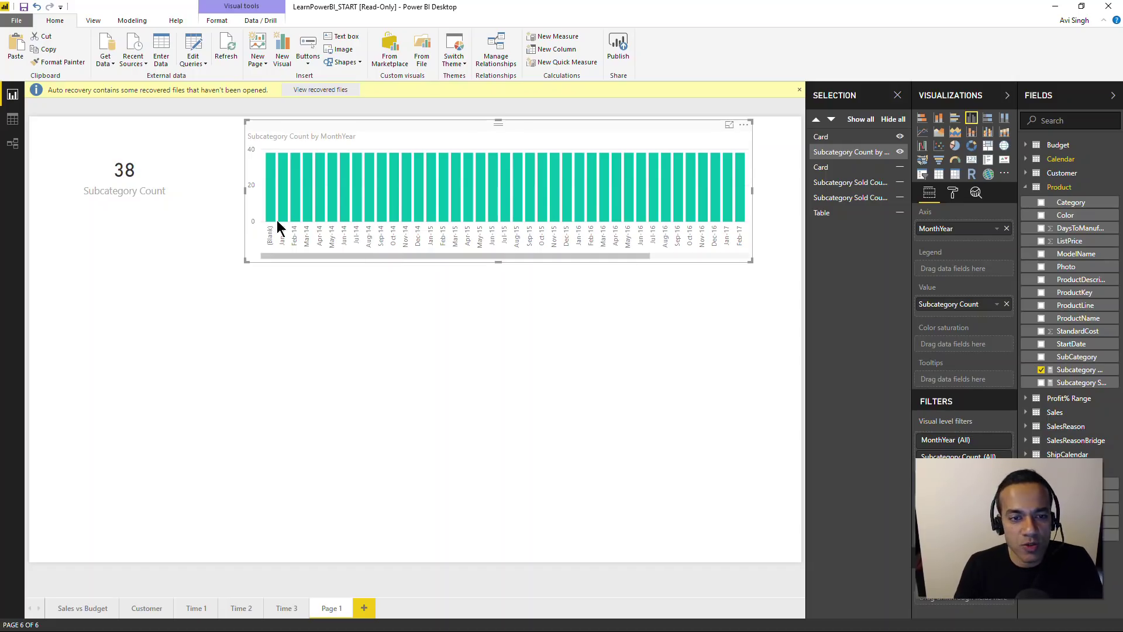
- Convert the chart to a table, then undo back to the column chart and dismiss the recovery notice
left_click(940, 175)
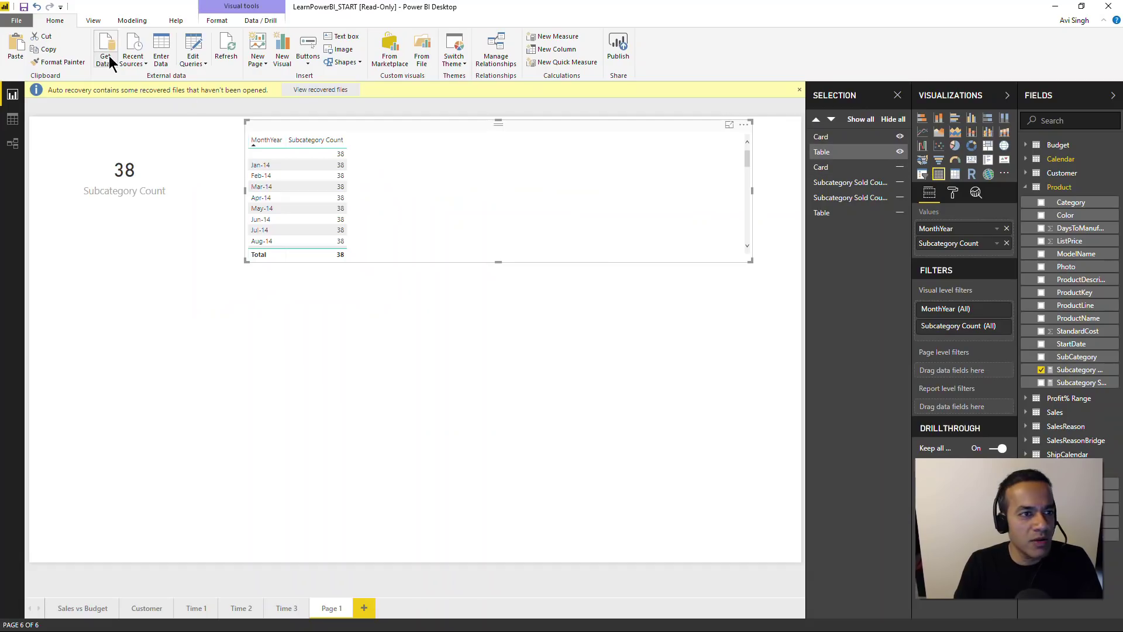
left_click(36, 7)
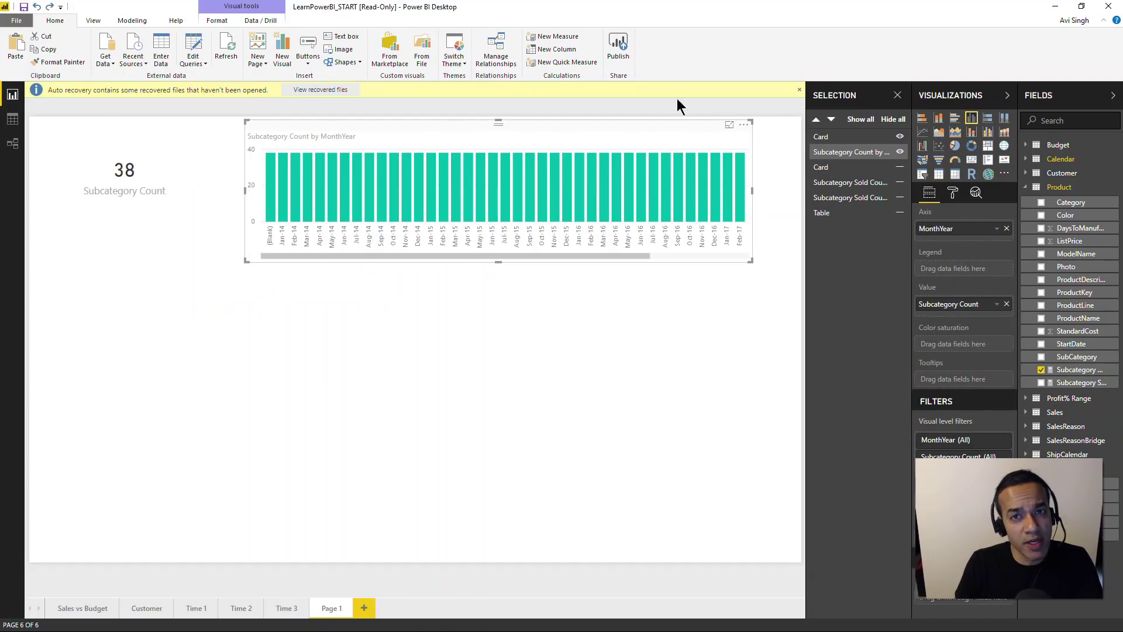
left_click(798, 89)
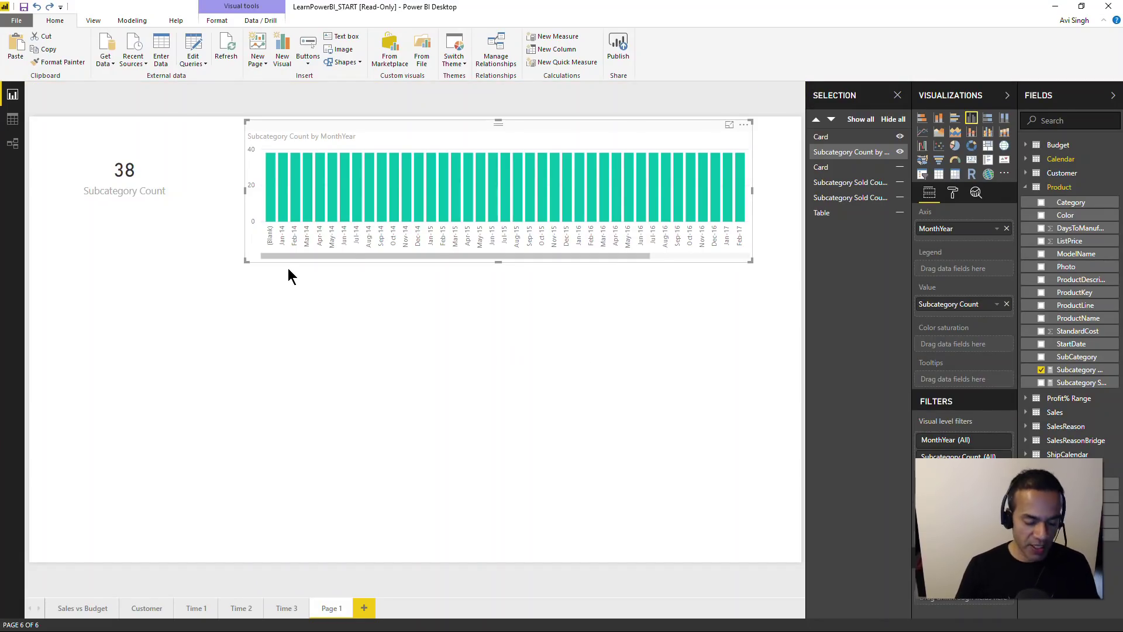
- Open course lessons 3.6 and 3.7 on many-to-many relationships, then return to Power BI's relationship diagram
key("alt+Tab")
scroll(106, 375, "down", 1)
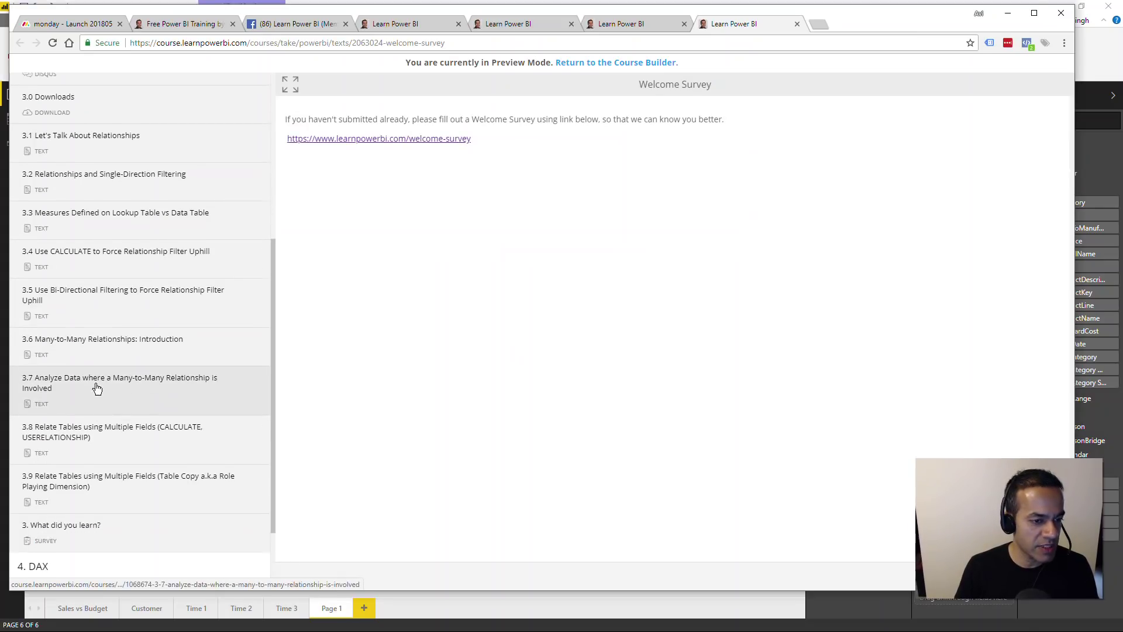
left_click(117, 358)
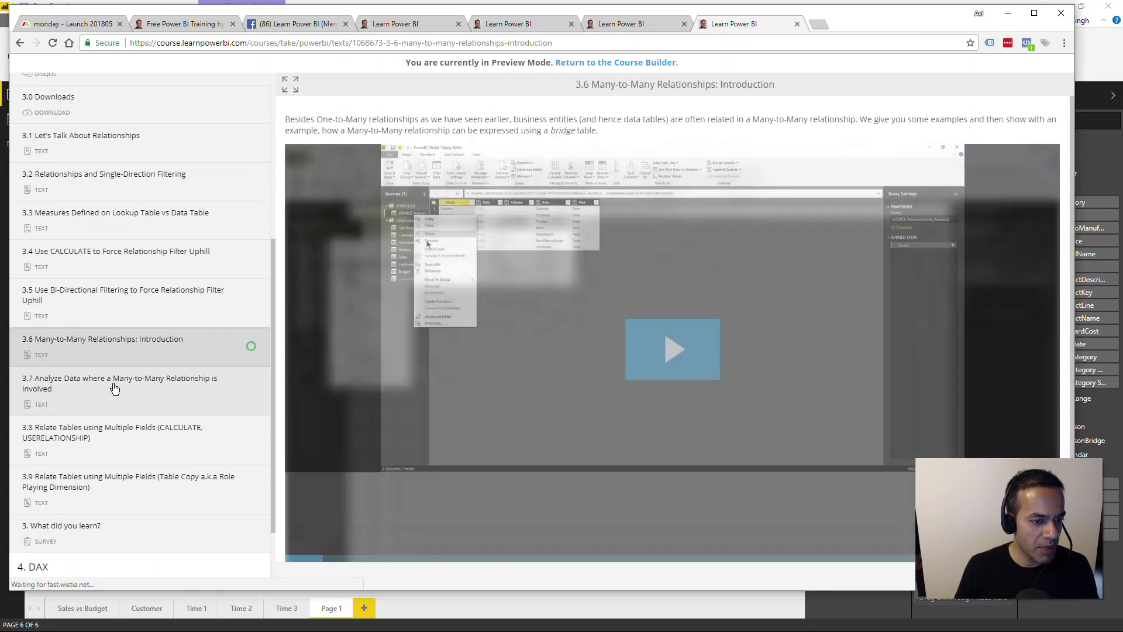
left_click(116, 389)
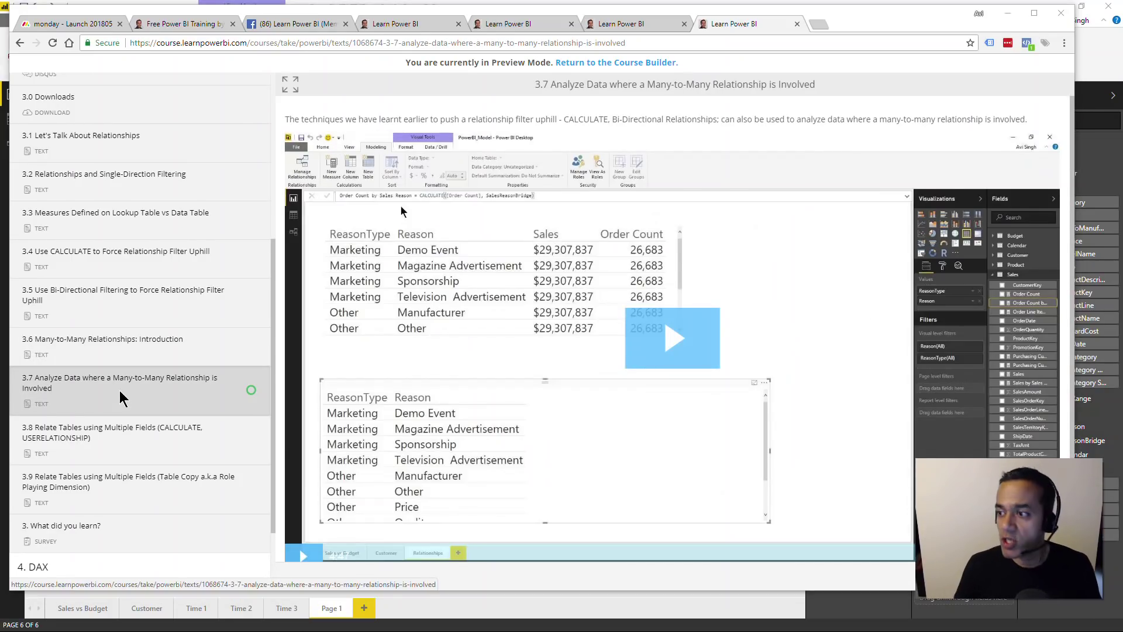
key("alt+Tab")
left_click(12, 143)
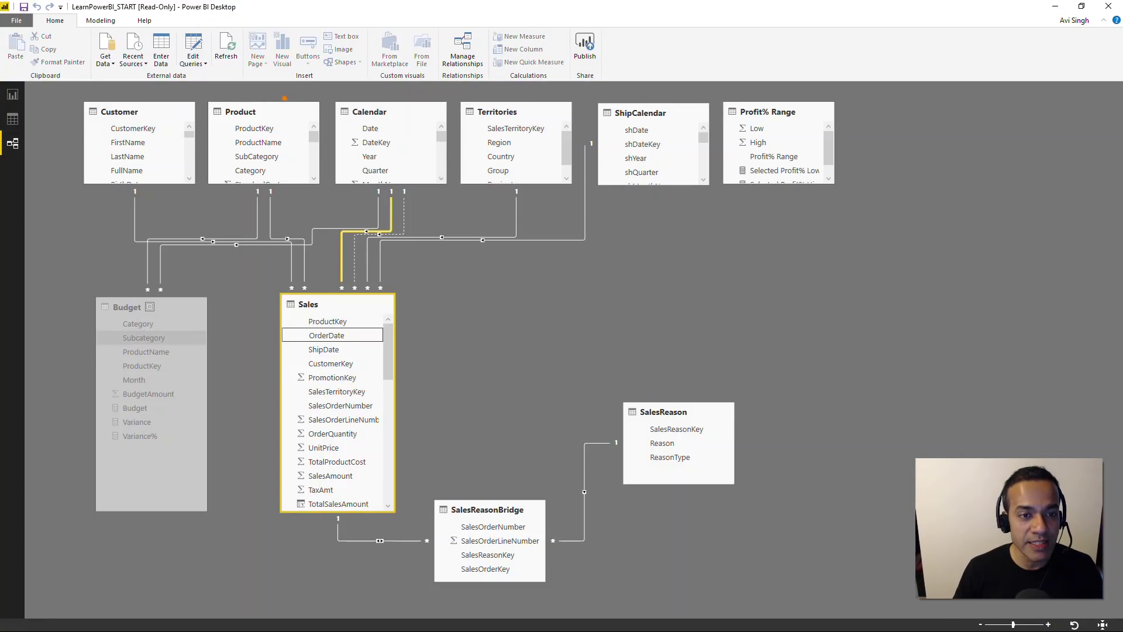
- Inspect the Sales–SalesReasonBridge relationship in the diagram, then return to Page 1 in Report view
mouse_move(287, 98)
left_mouse_down()
mouse_move(316, 75)
mouse_move(373, 96)
left_mouse_up()
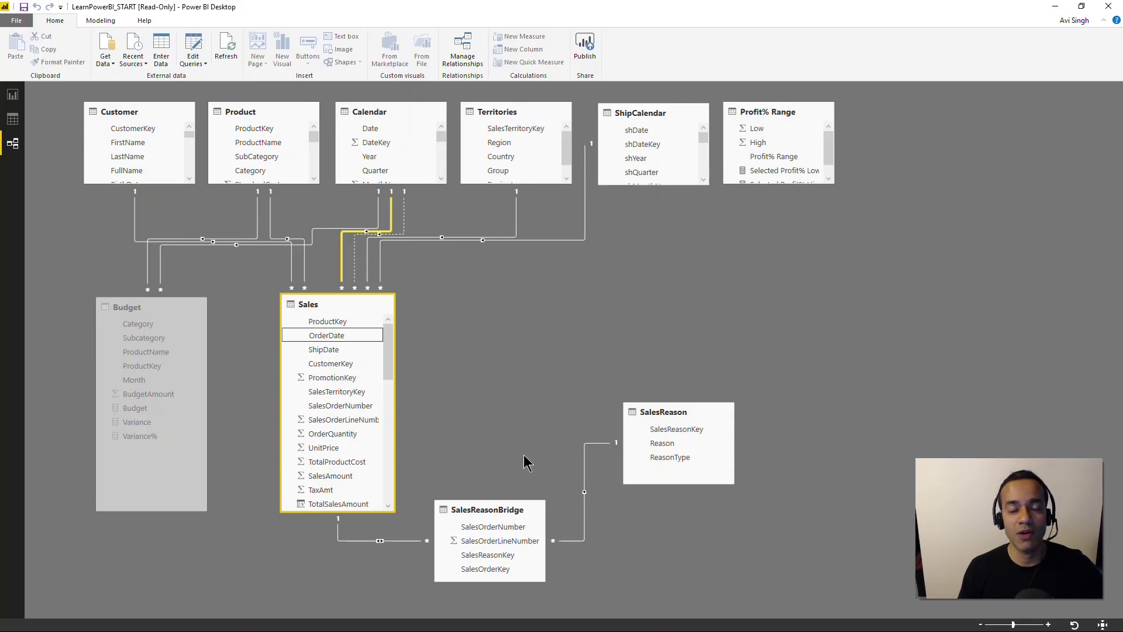
left_click(13, 94)
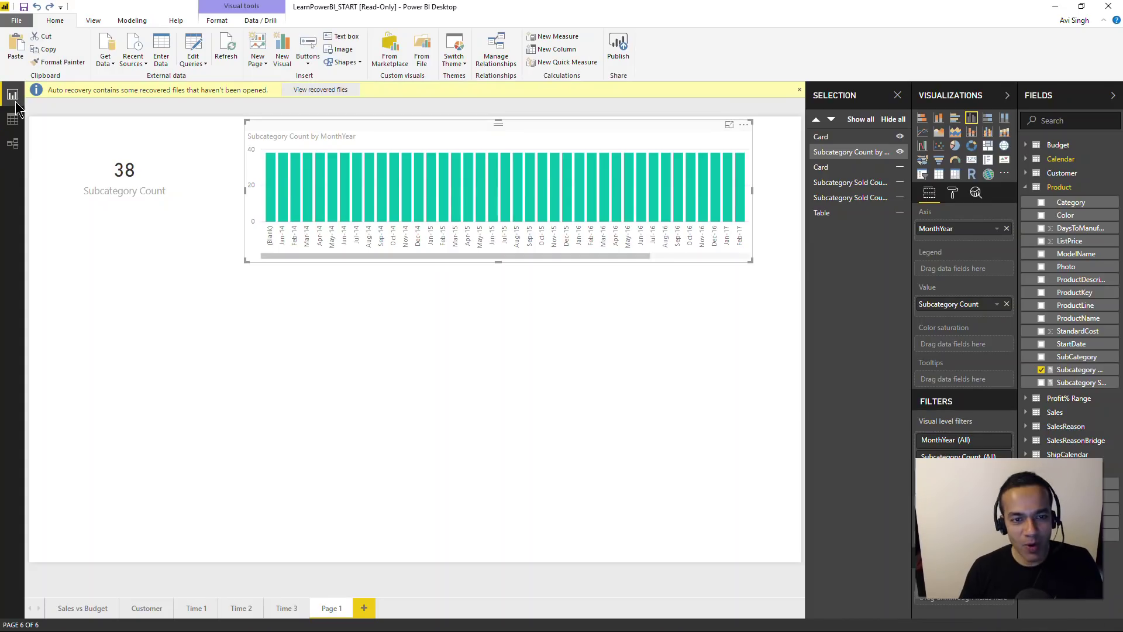
left_click(238, 358)
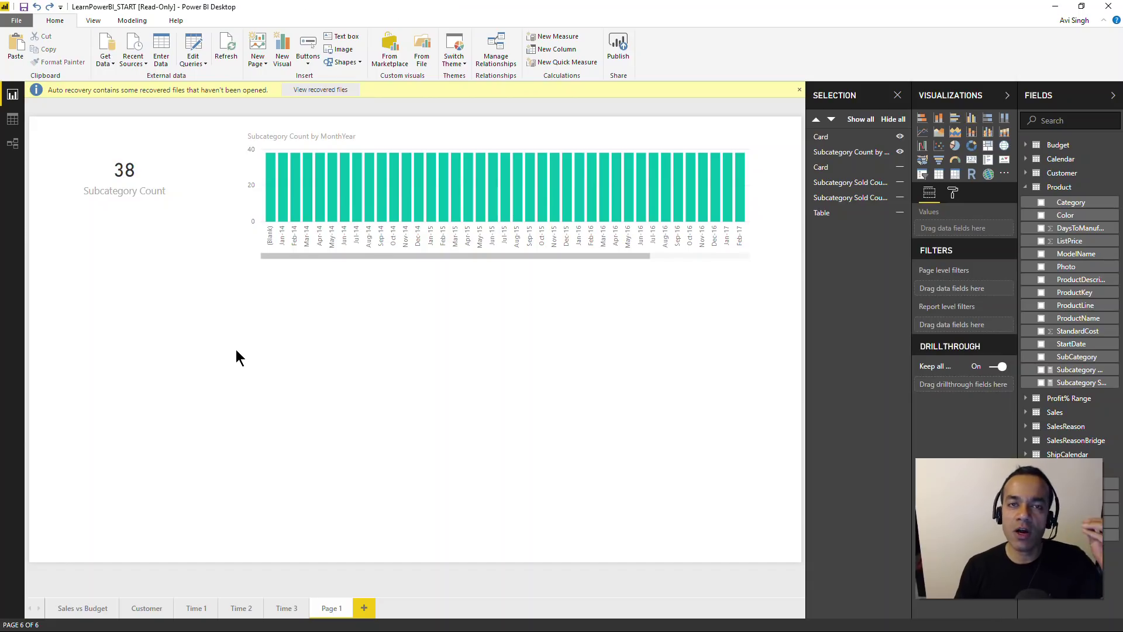
left_click(15, 145)
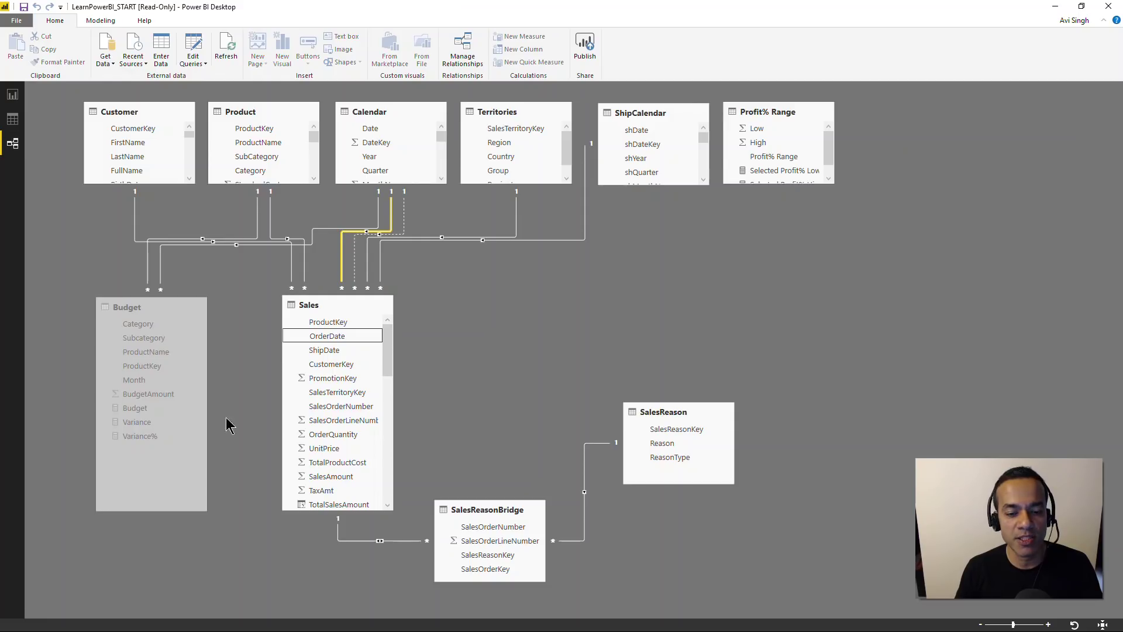
left_click(382, 541)
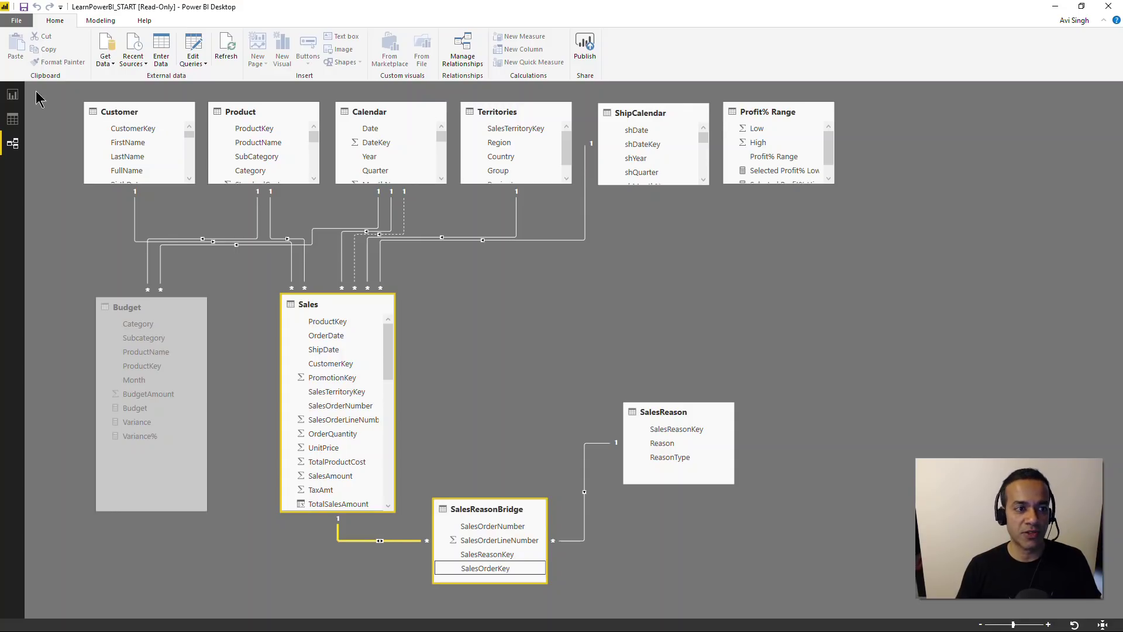
left_click(13, 97)
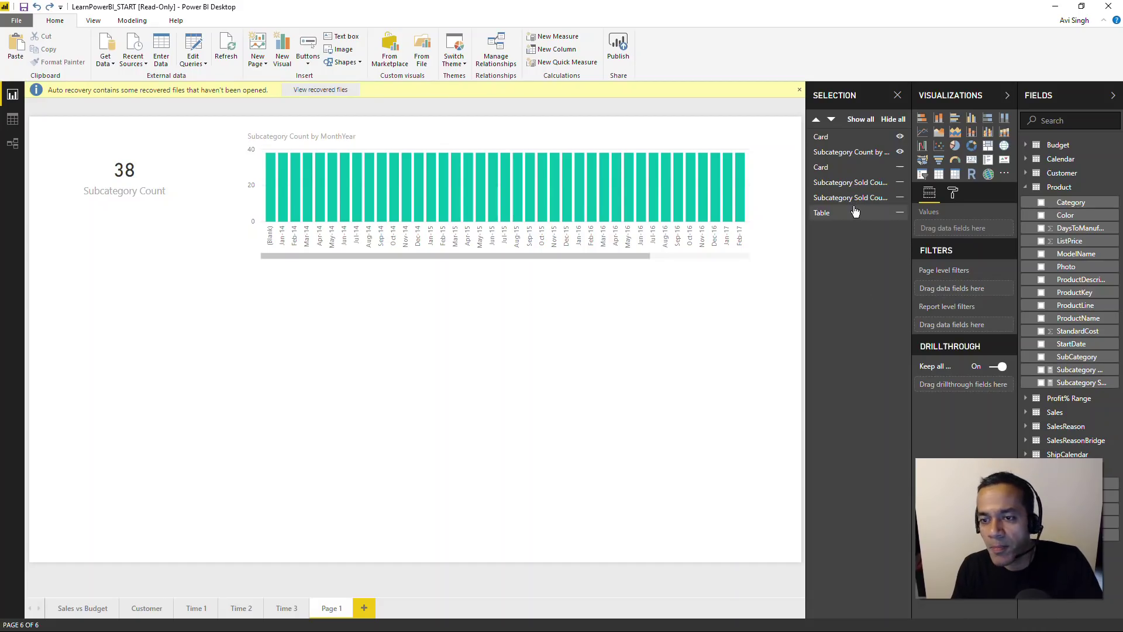
- Unhide the Subcategory Sold Count card (17) and view its measure, glancing at the diagram briefly
left_click(900, 167)
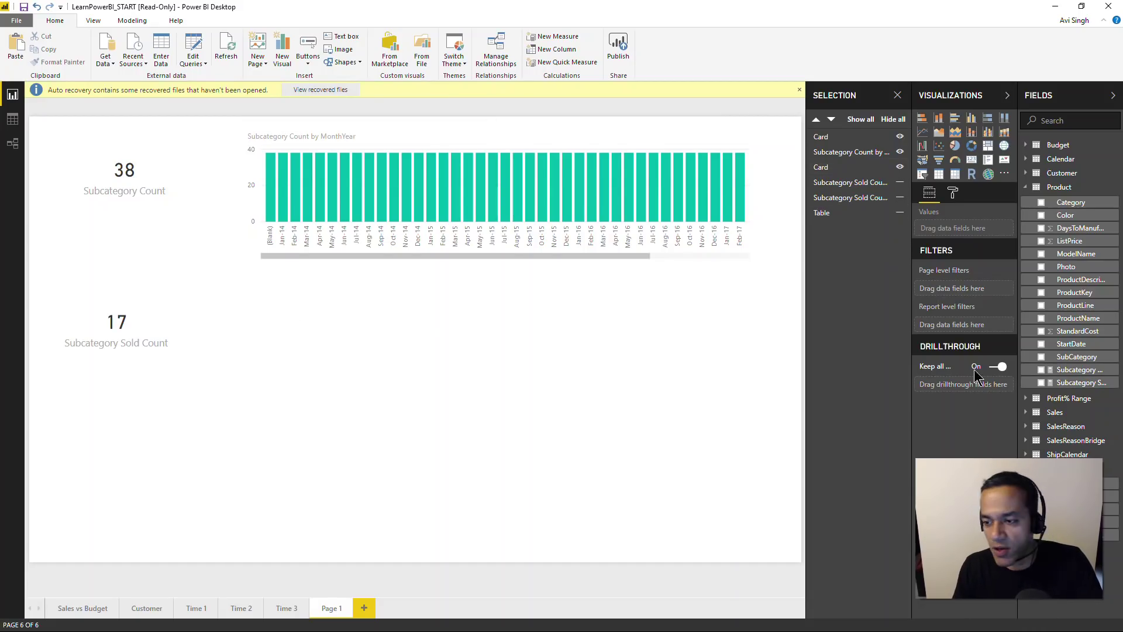
left_click(164, 308)
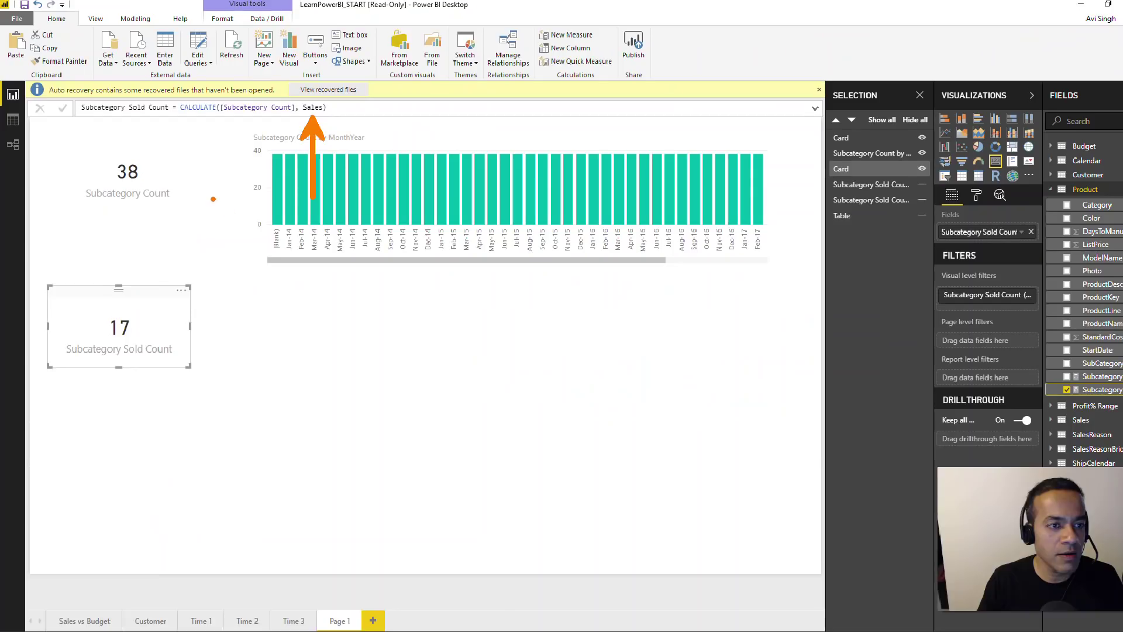
left_click(12, 144)
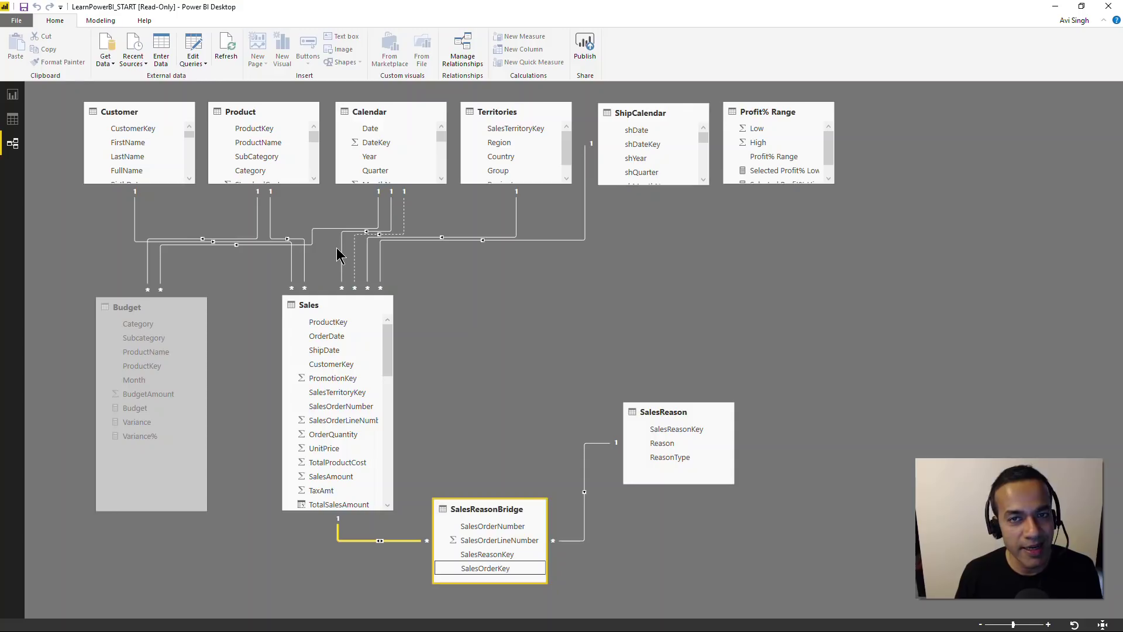
left_click(12, 94)
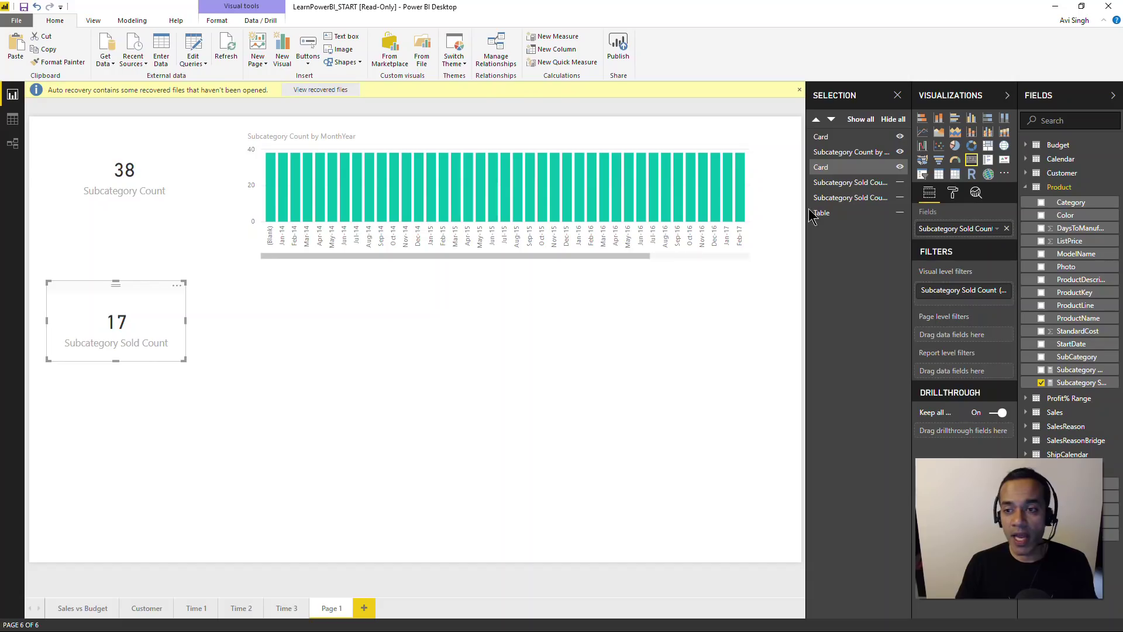
- Show the Subcategory Sold Count by MonthYear chart instead of the Region chart and inspect it in Focus mode
left_click(899, 182)
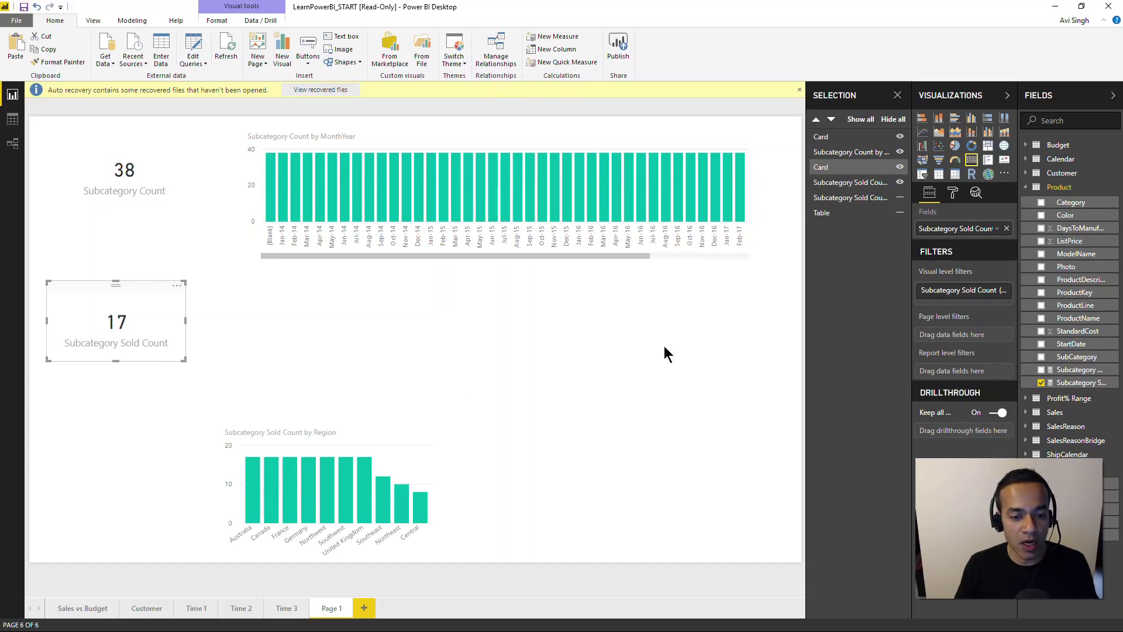
left_click(899, 197)
left_click(899, 181)
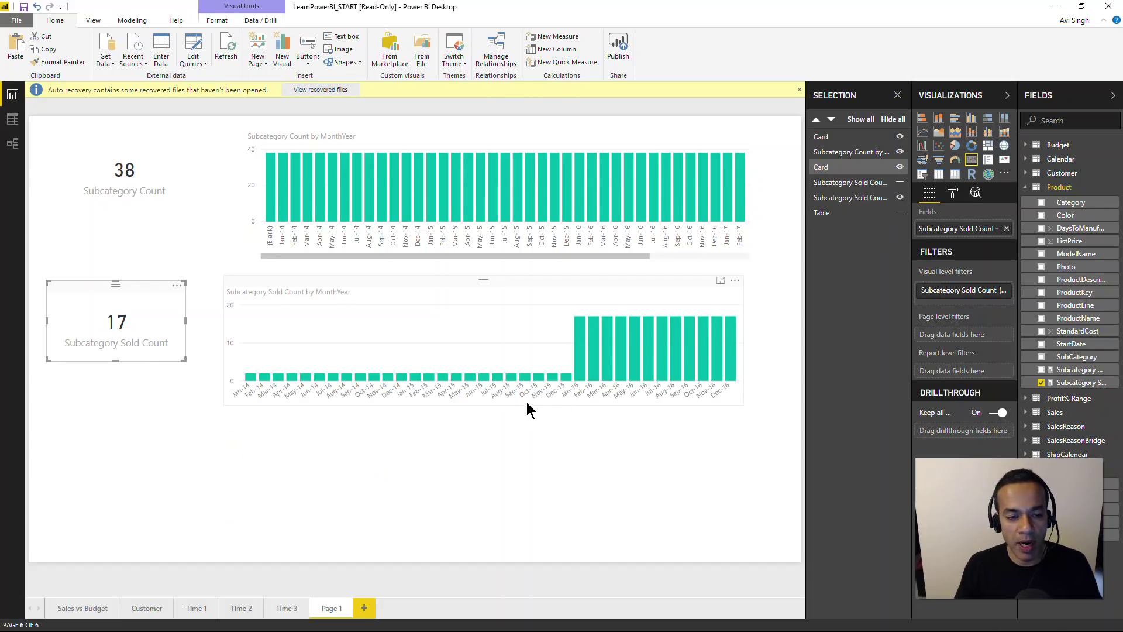
left_click(721, 280)
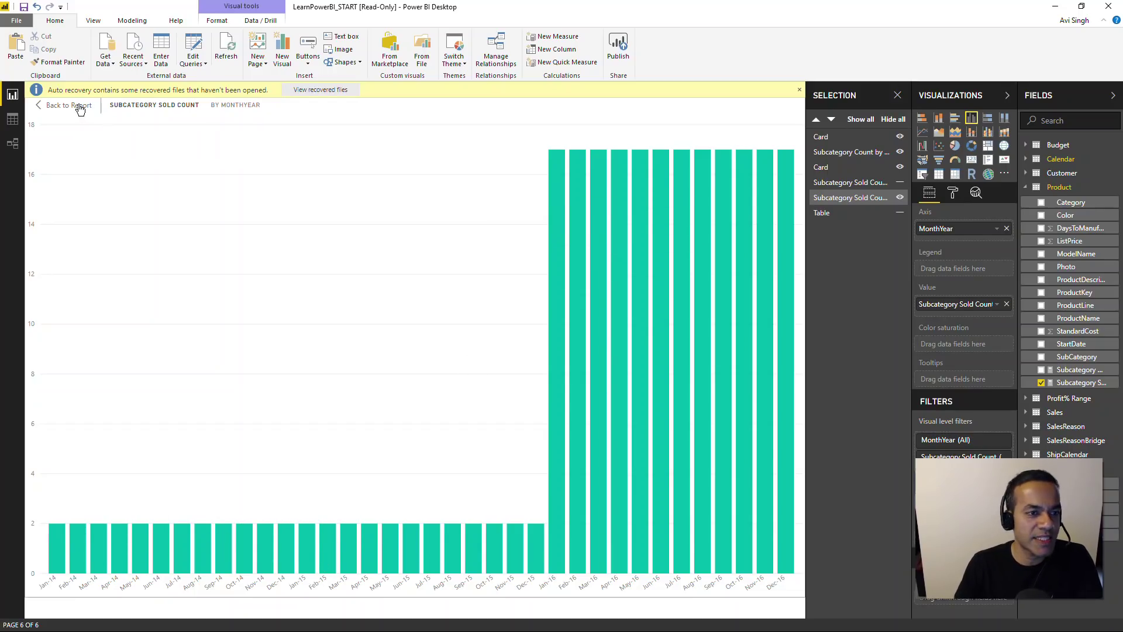
left_click(80, 110)
left_click(371, 493)
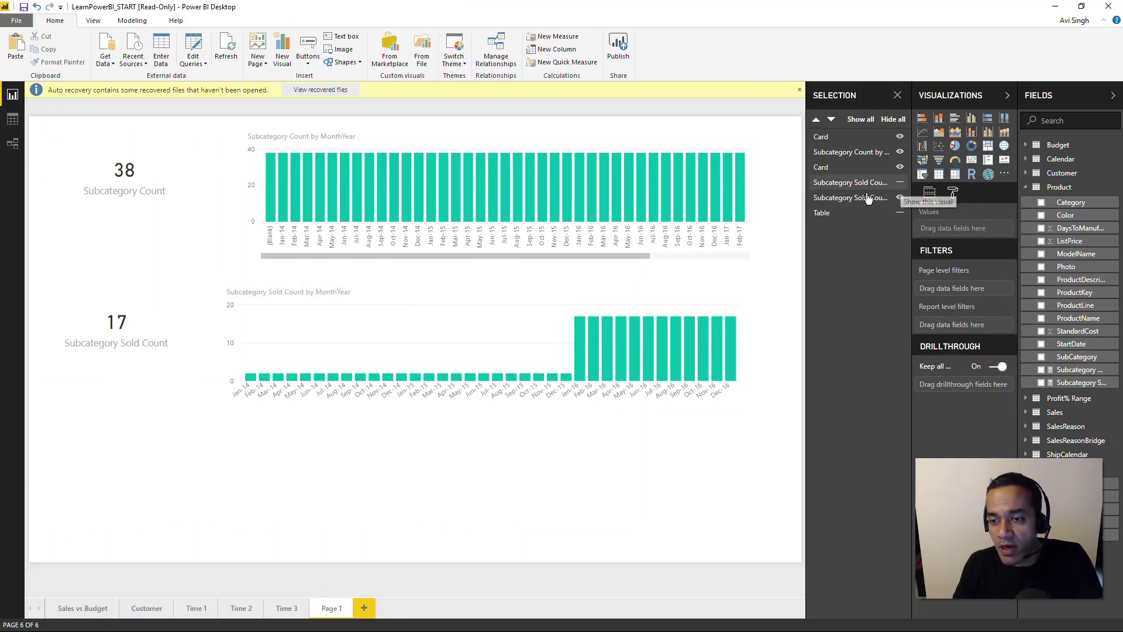
- Point out the tables in the relationship diagram, then unhide the Subcategory Sold Count by Region chart
left_click(12, 143)
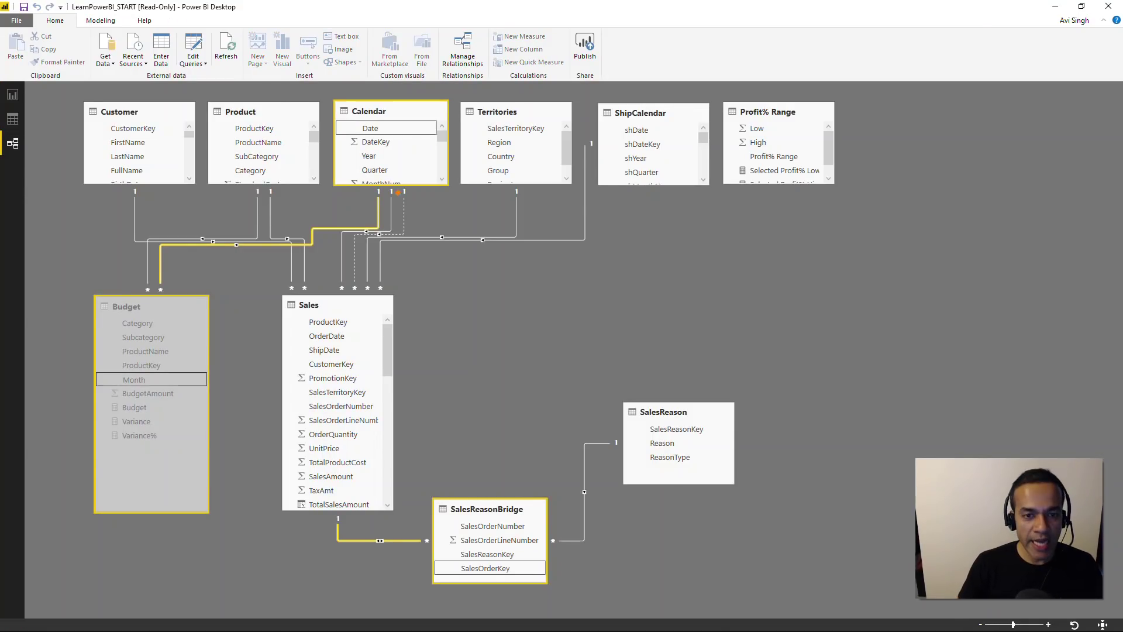
left_click_drag(380, 192, 353, 291)
mouse_move(518, 189)
left_mouse_down()
mouse_move(503, 229)
mouse_move(409, 255)
mouse_move(380, 284)
left_mouse_up()
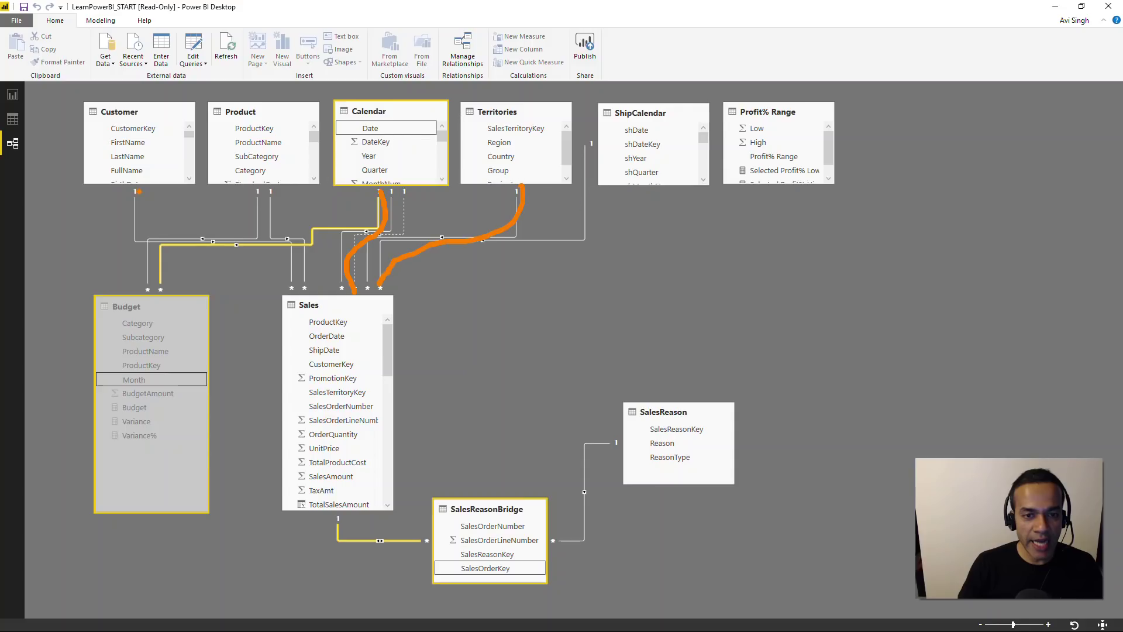
mouse_move(139, 191)
left_mouse_down()
mouse_move(162, 246)
mouse_move(285, 290)
left_mouse_up()
key("Escape")
left_click(12, 94)
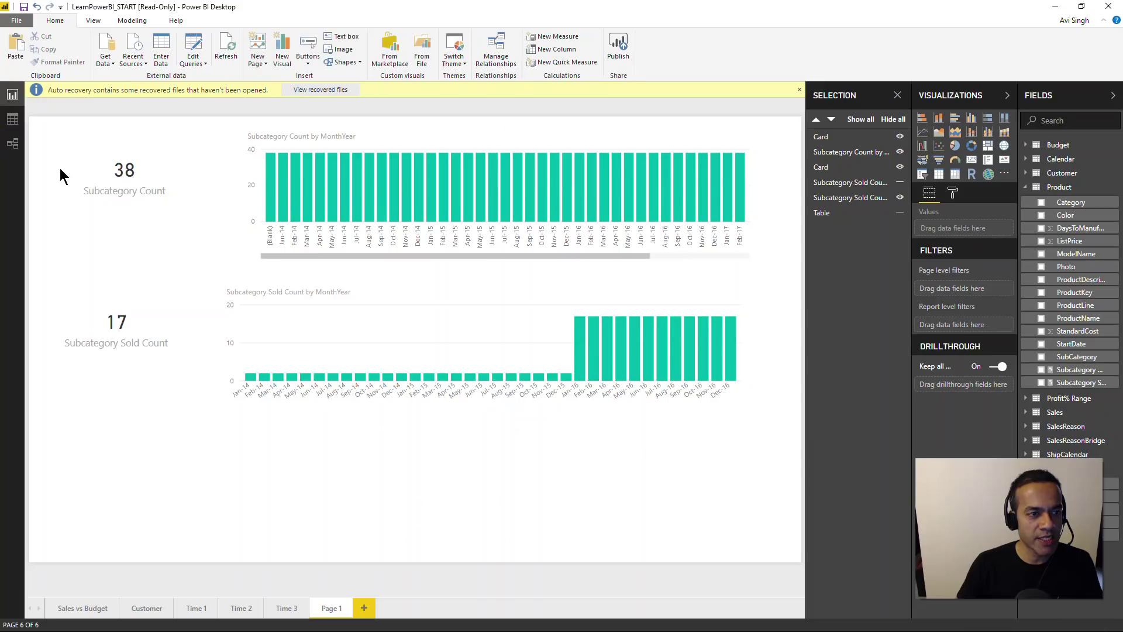
left_click(900, 184)
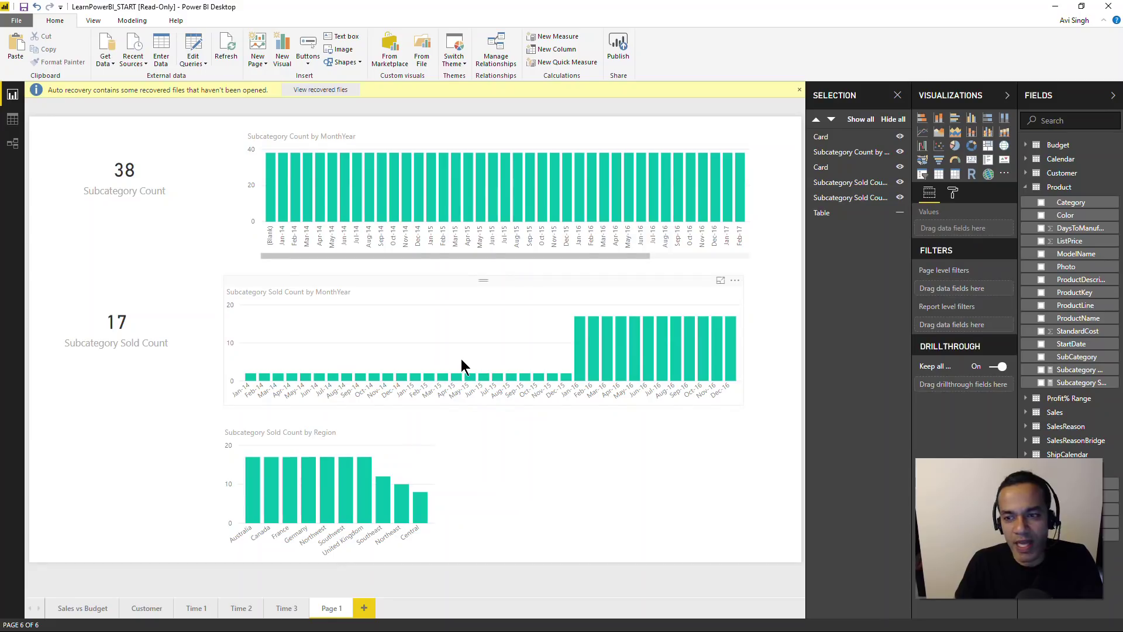
- Unhide the SubCategory table, filter by the Central bar (8) then clear it, and switch to Chrome
left_click(899, 212)
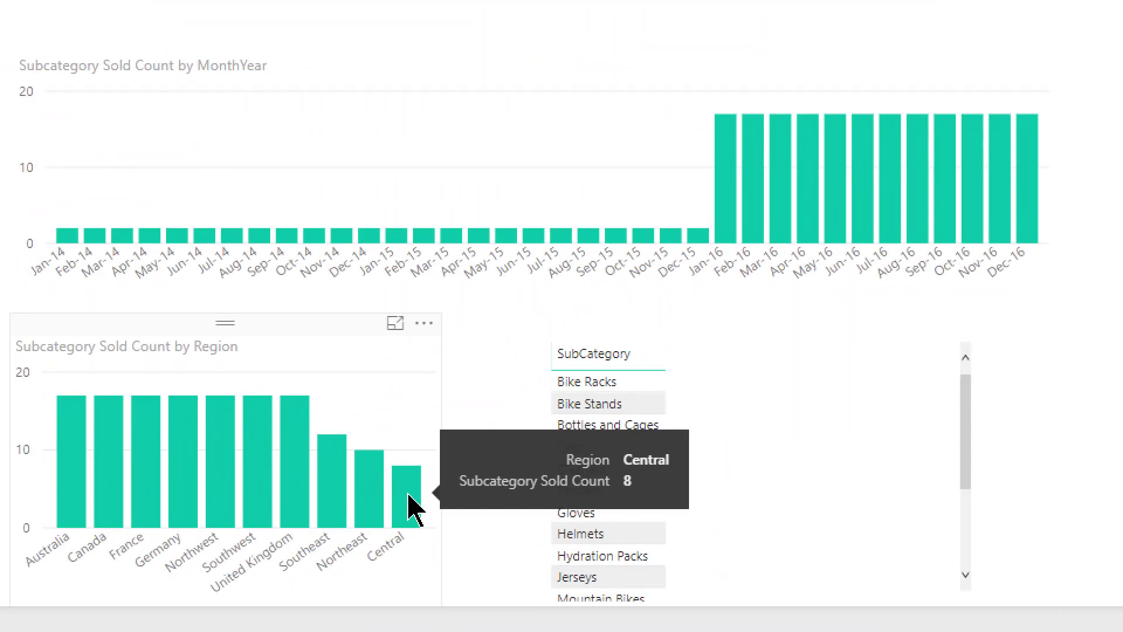
left_click(409, 512)
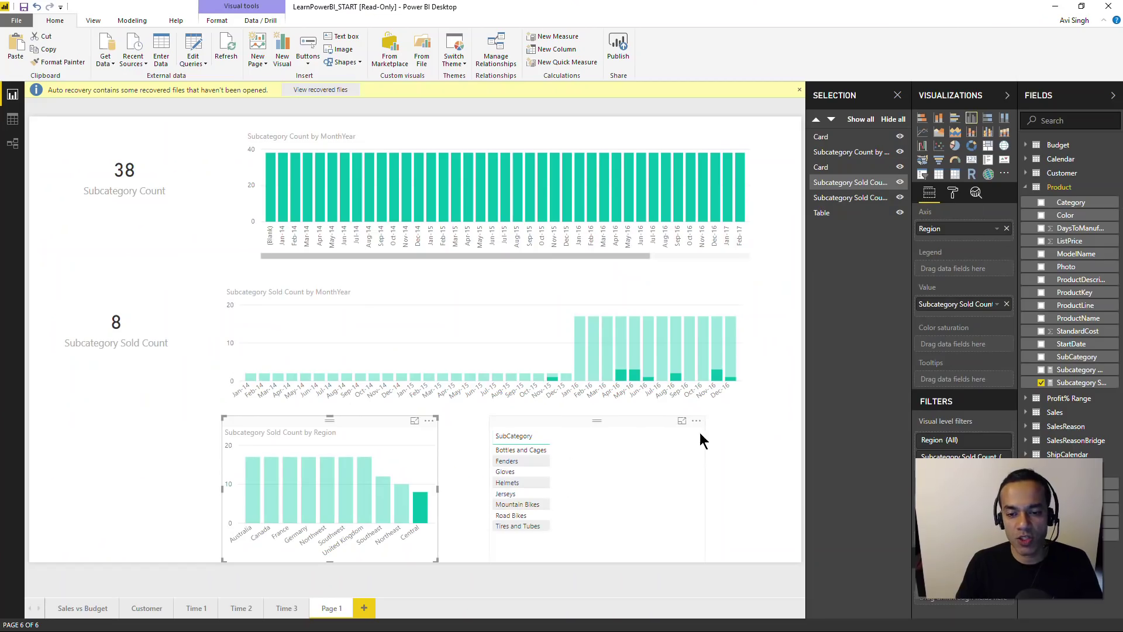
left_click(743, 452)
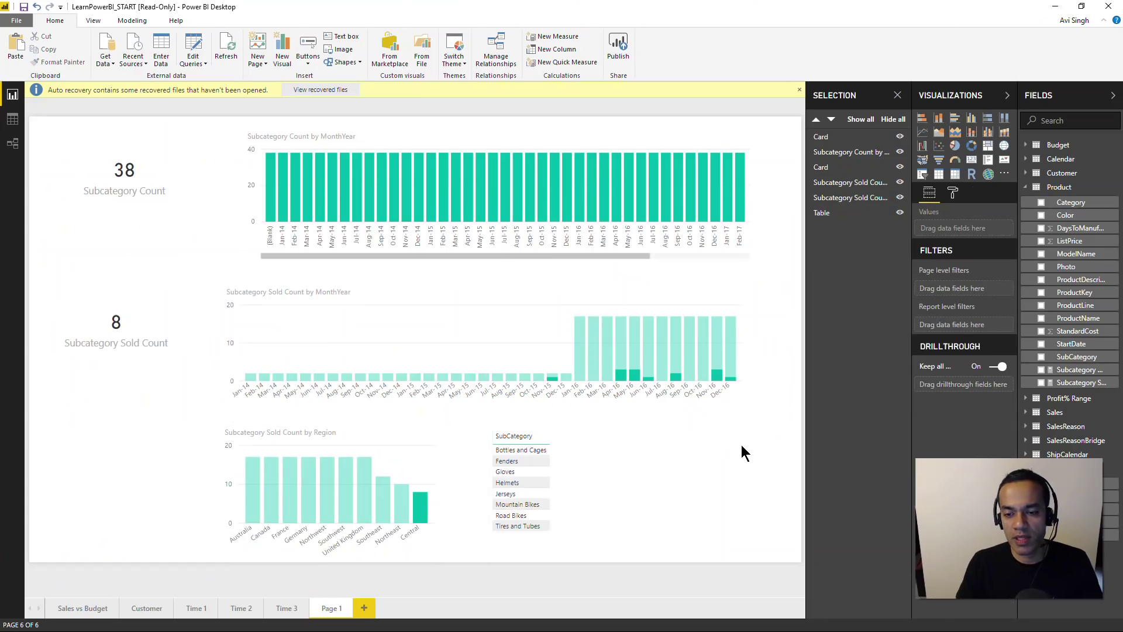
key("alt+Tab")
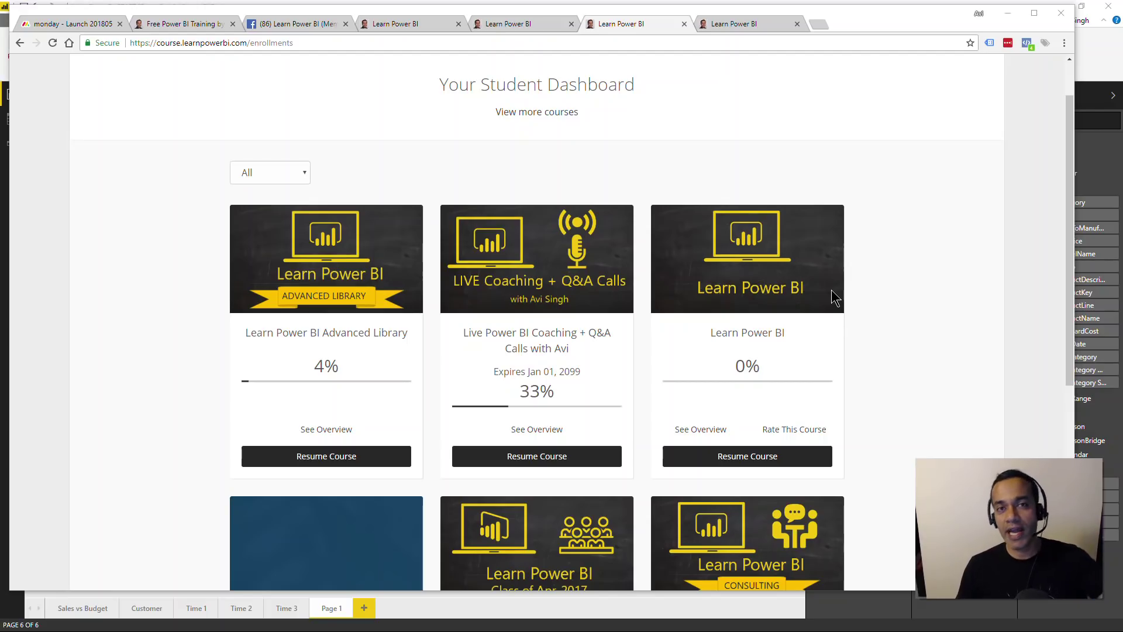
- In Chrome, switch to the Learn Power BI (Members Only) Facebook group and view its Videos section
left_click(296, 21)
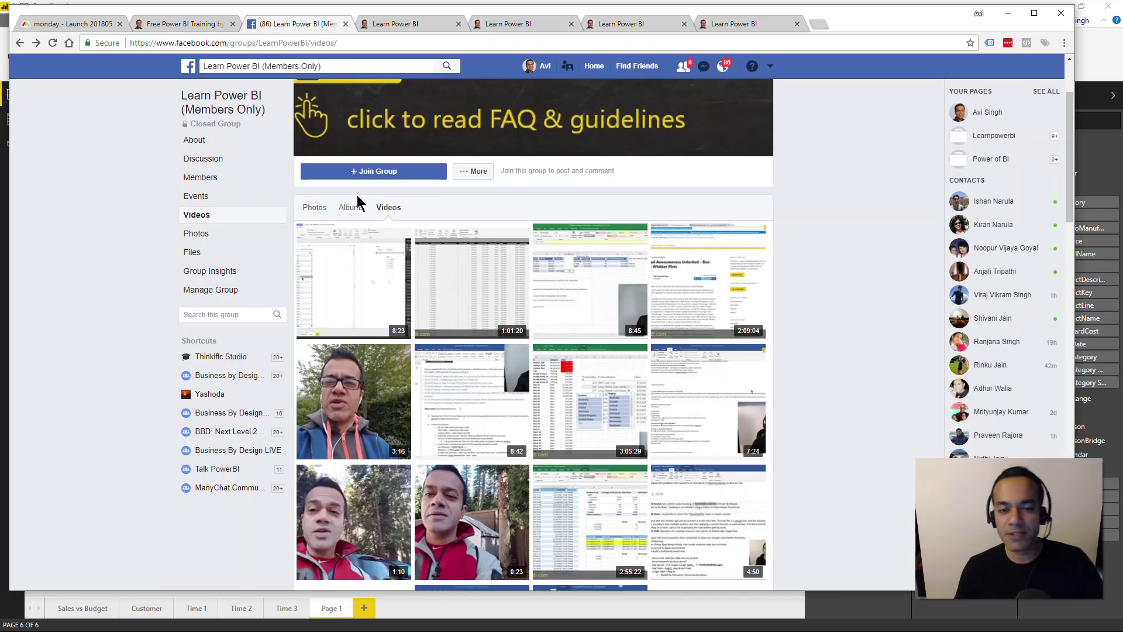
left_click(199, 158)
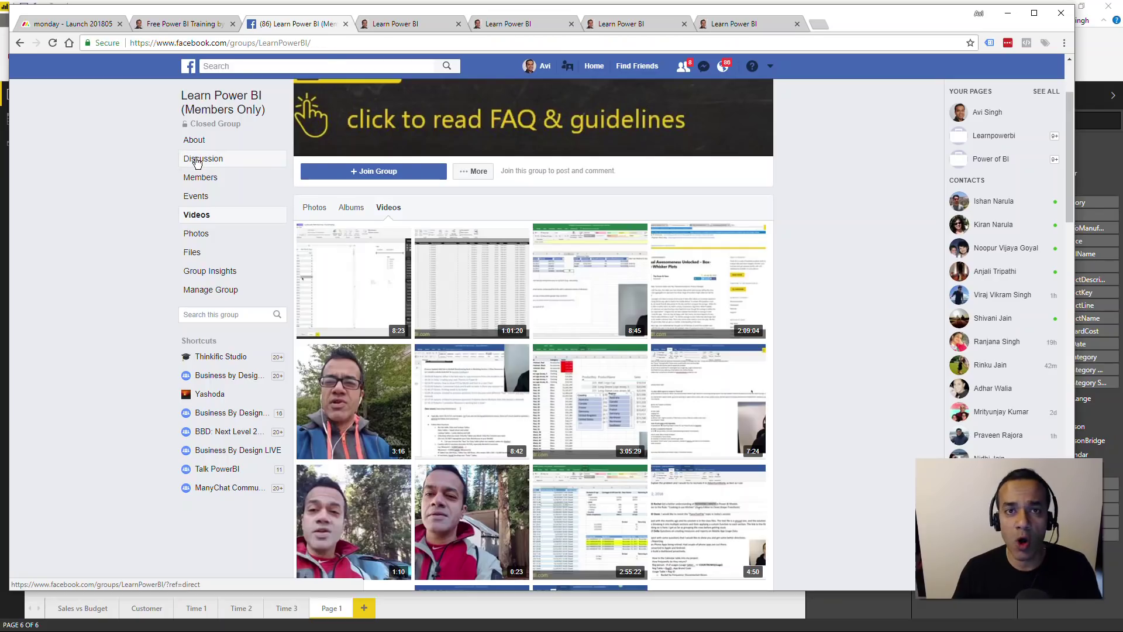
left_click(202, 216)
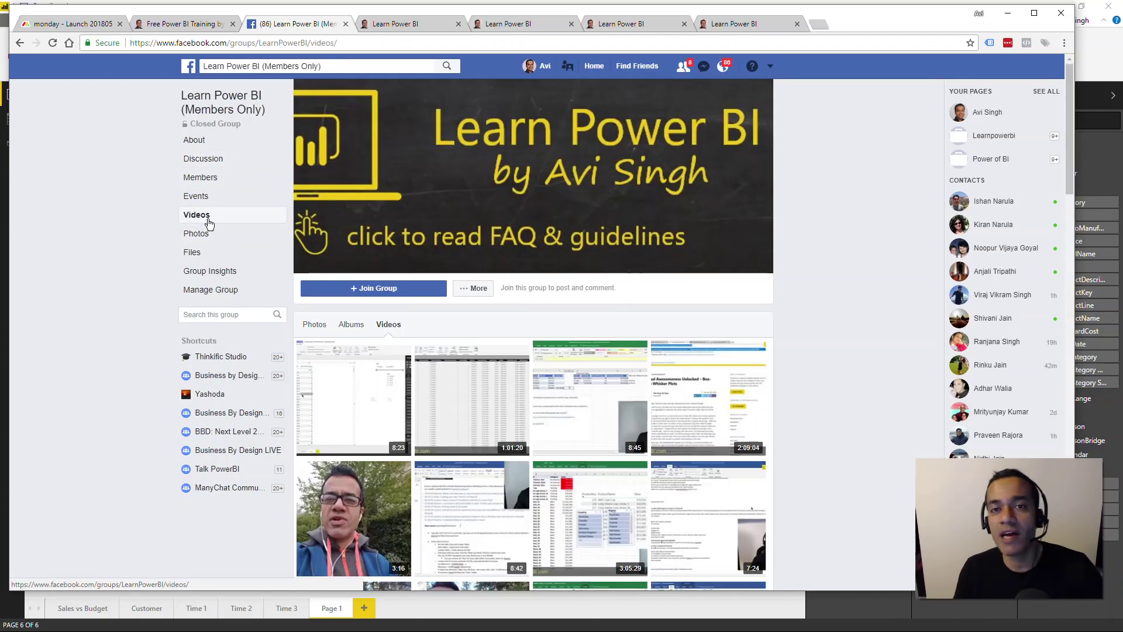